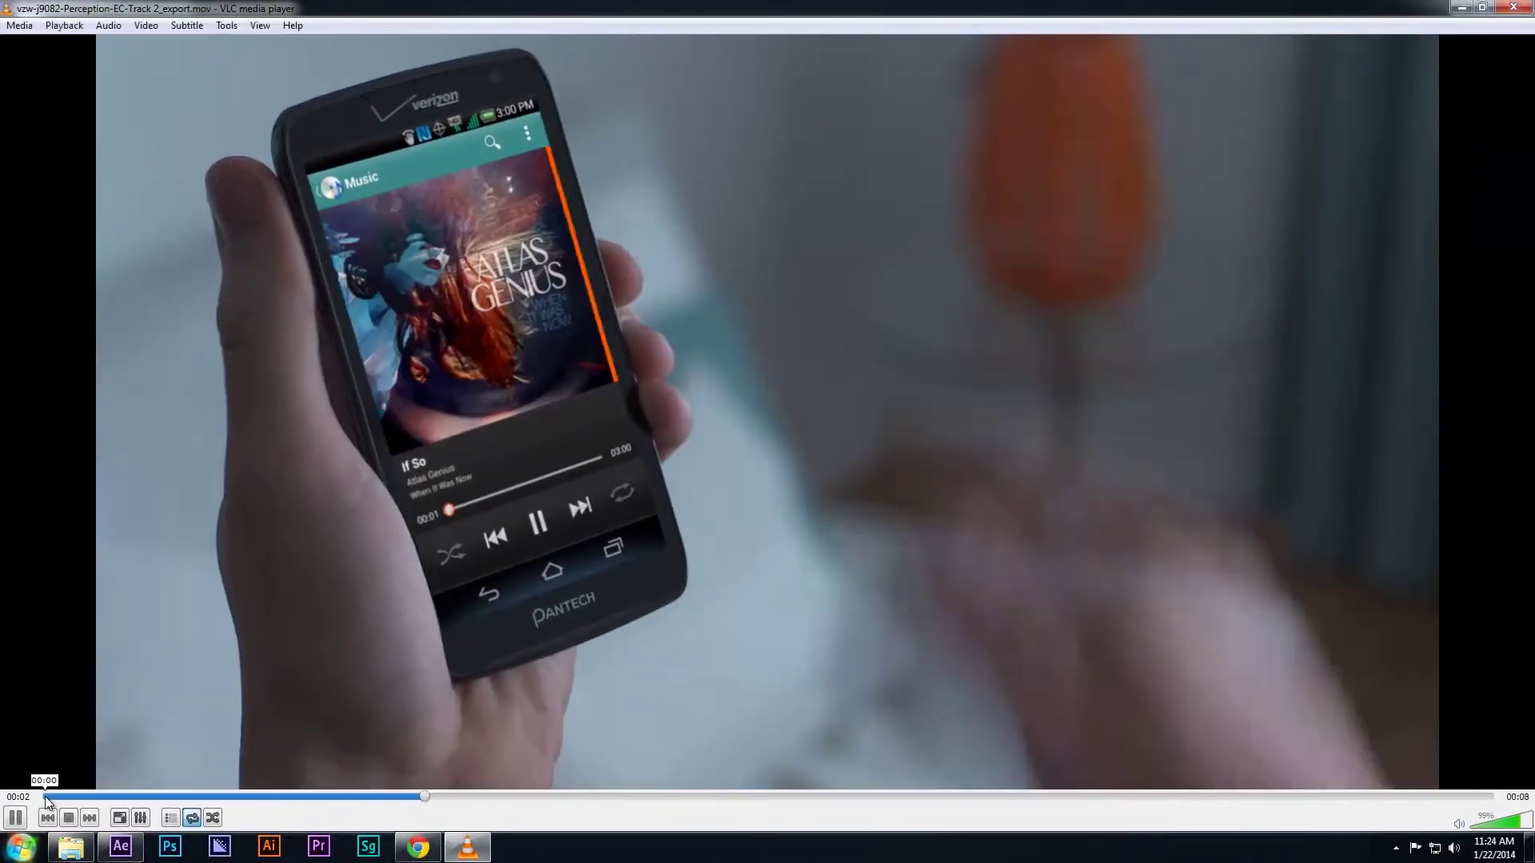
Step: Quit the VLC preview of the exported phone clip to get back to the After Effects composition
key(ctrl+q)
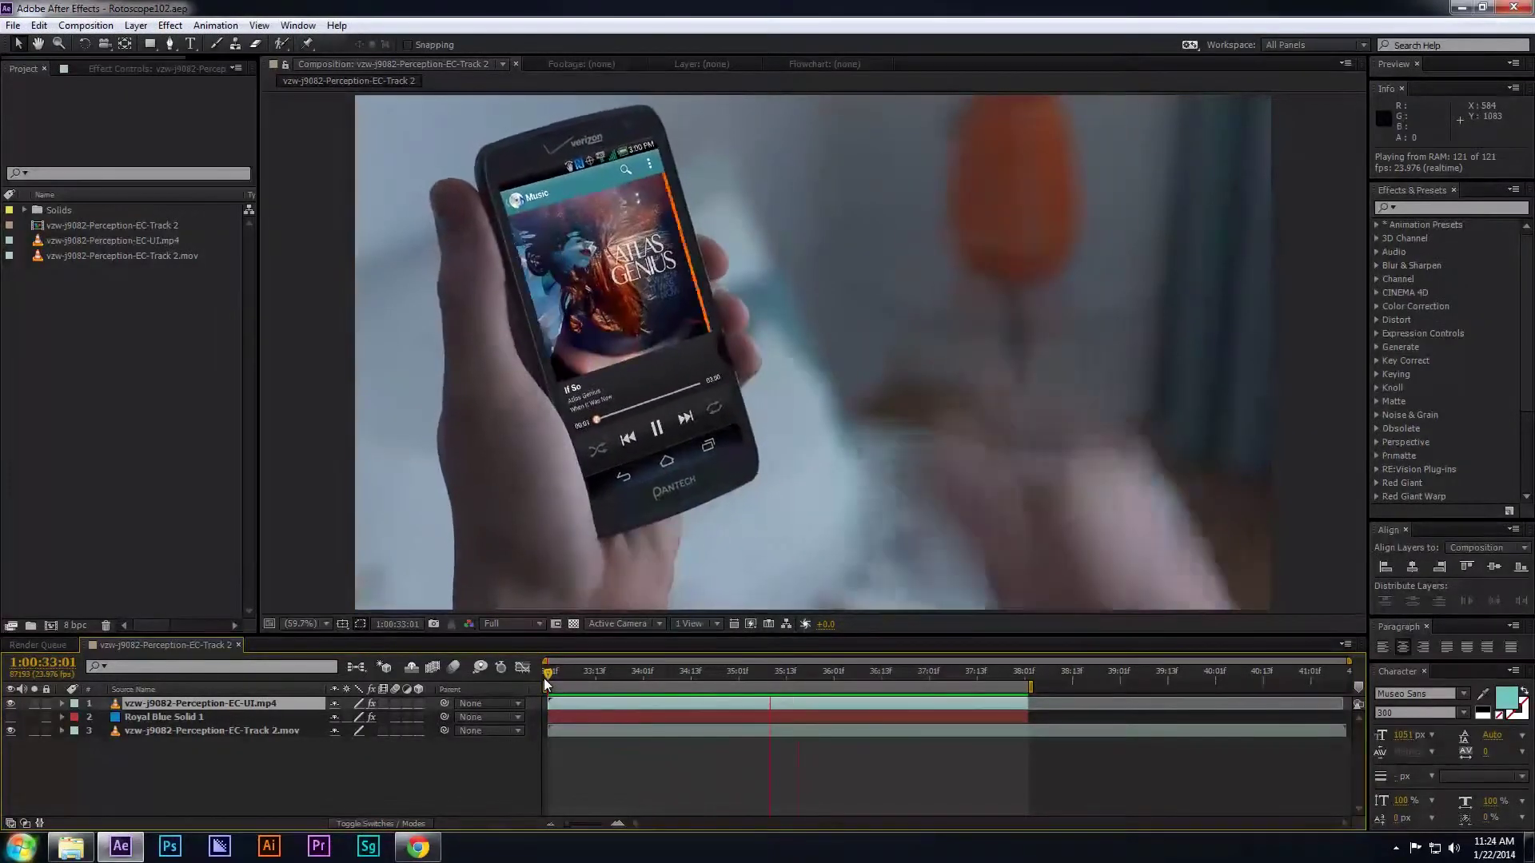
click(543, 678)
drag(667, 672, 747, 673)
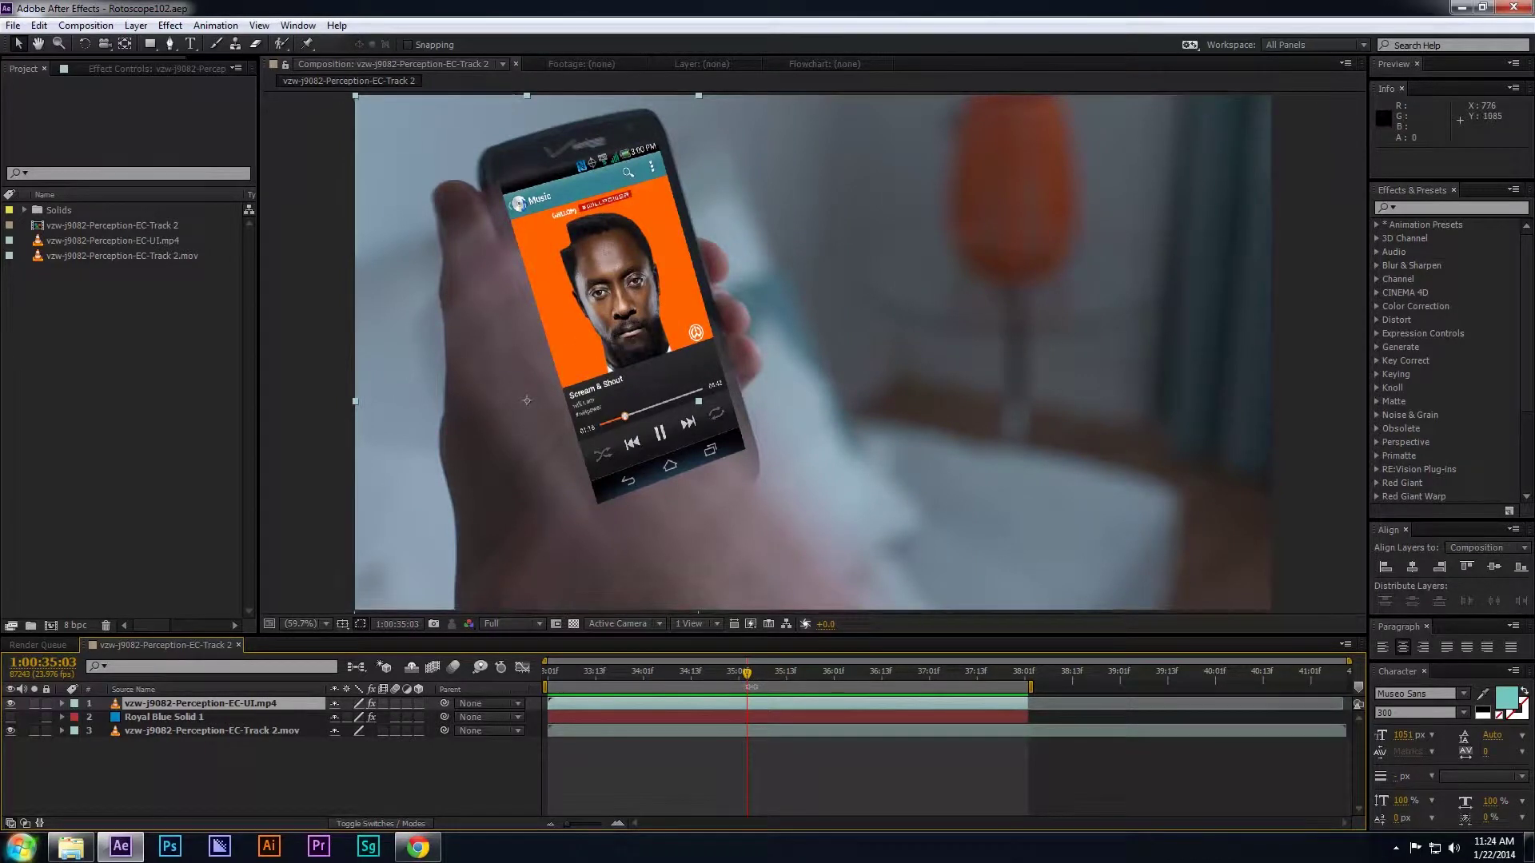
drag(746, 677, 731, 678)
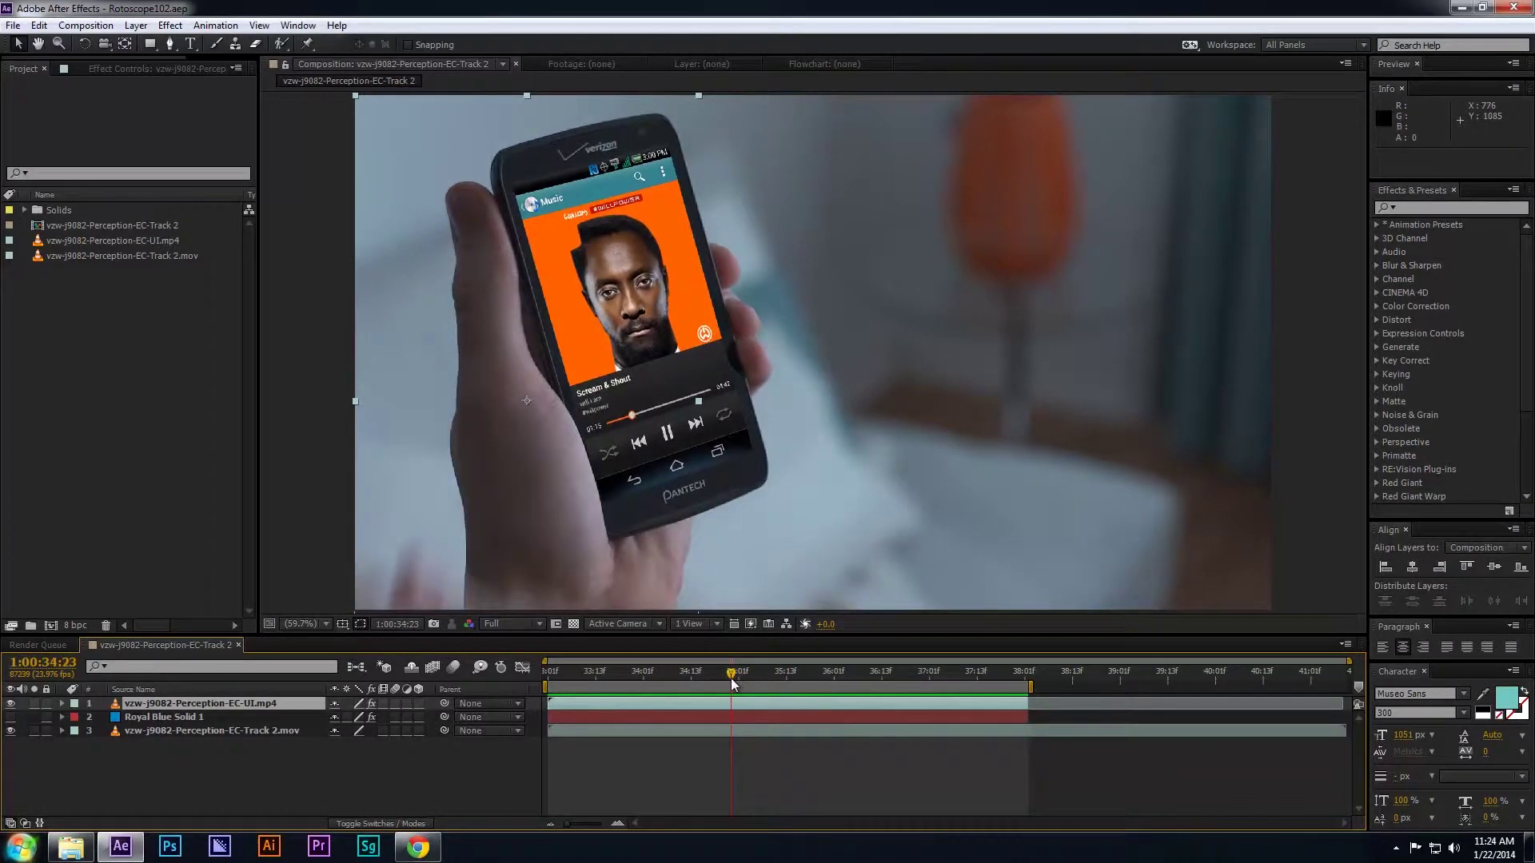
click(208, 730)
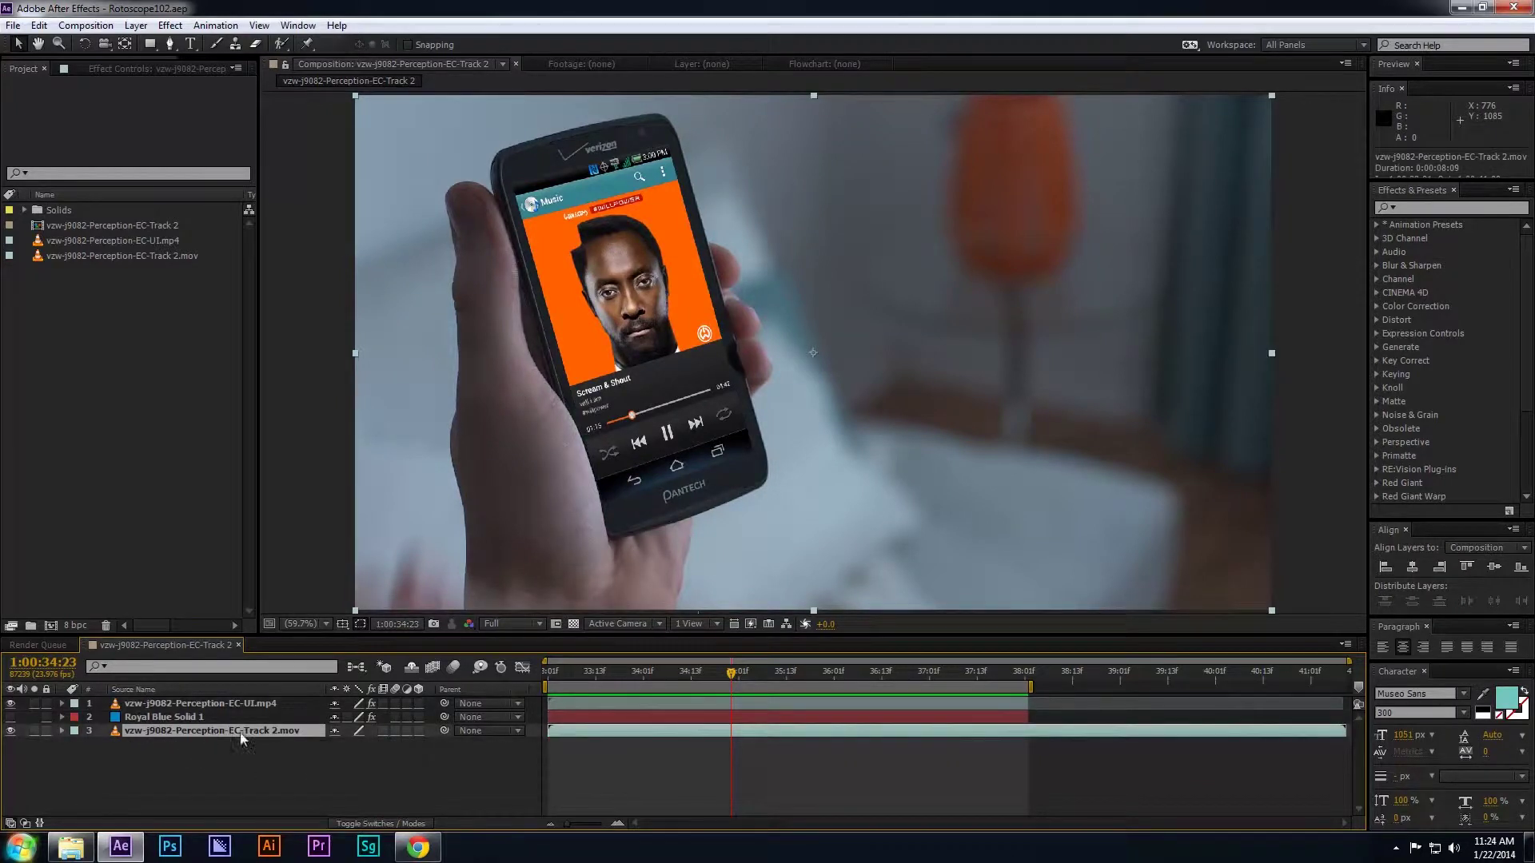
click(10, 704)
click(10, 704)
click(716, 702)
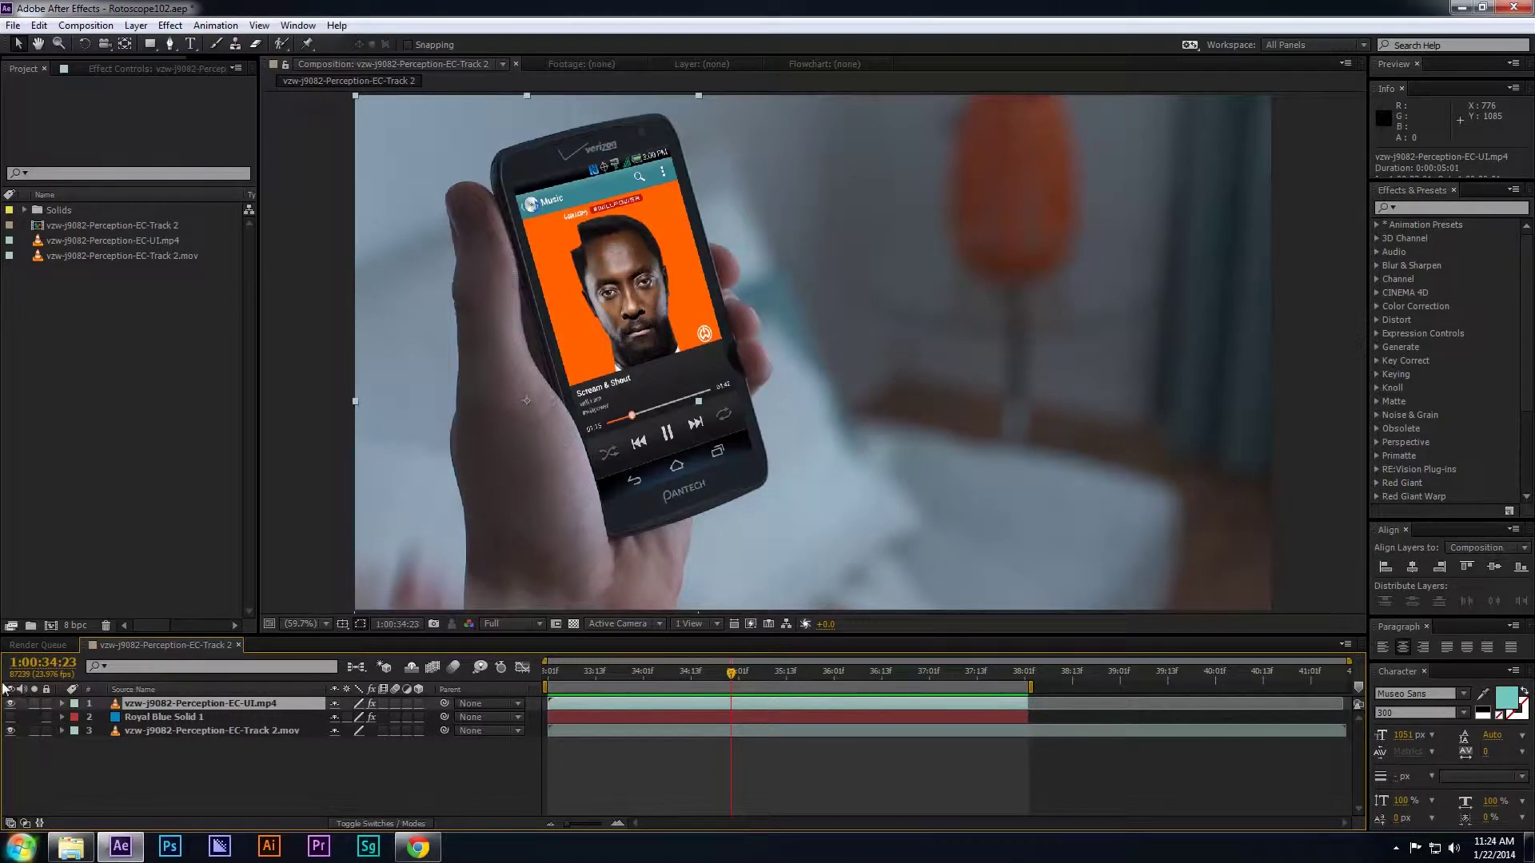
click(278, 730)
click(737, 676)
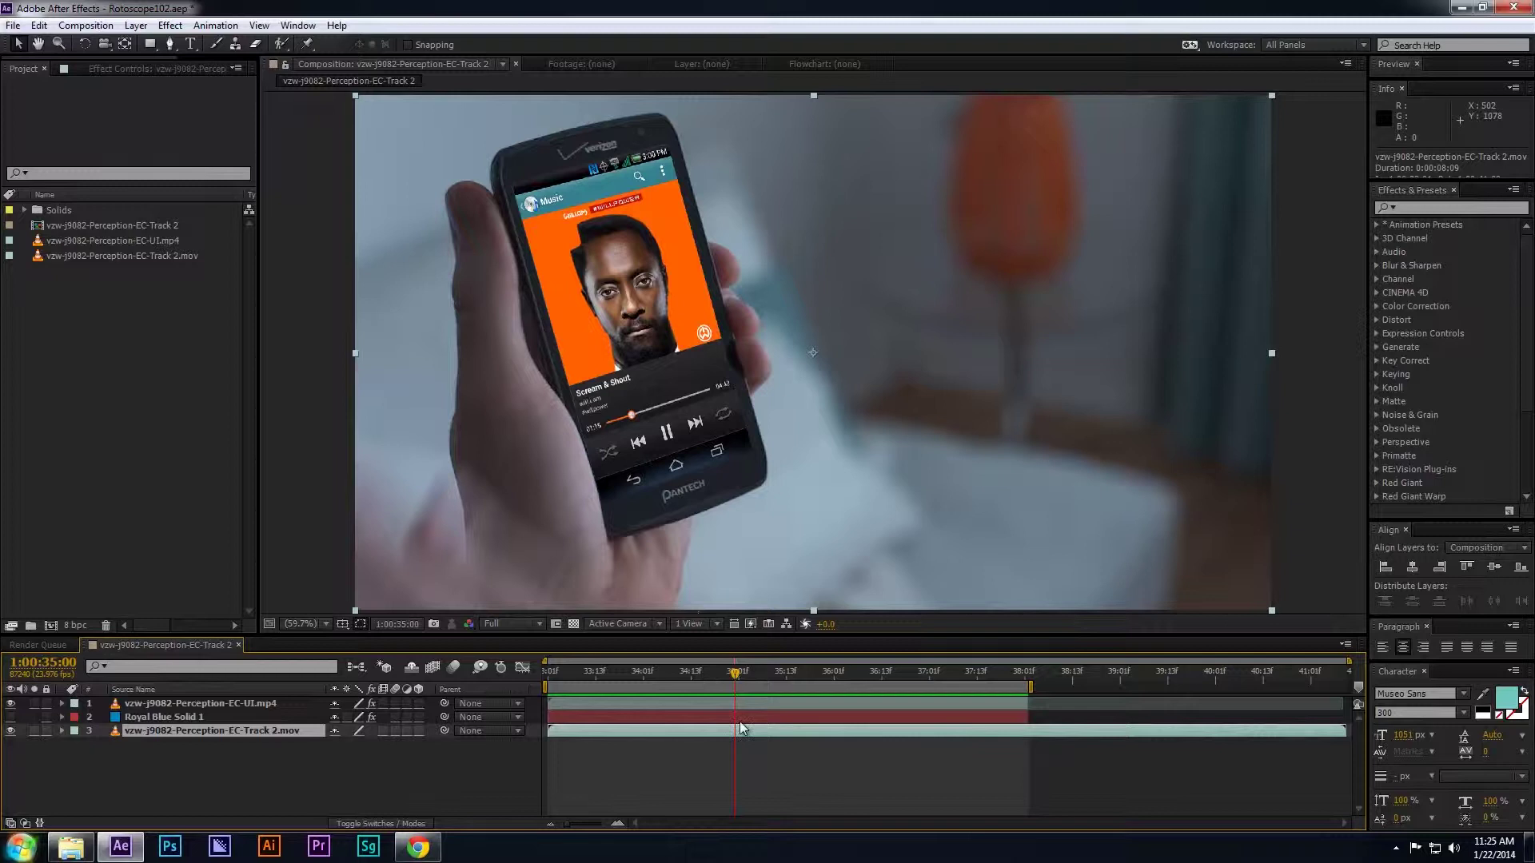
Step: Duplicate the Track 2.mov phone footage layer and move the copy to the top of the stack
key(ctrl+c)
key(ctrl+v)
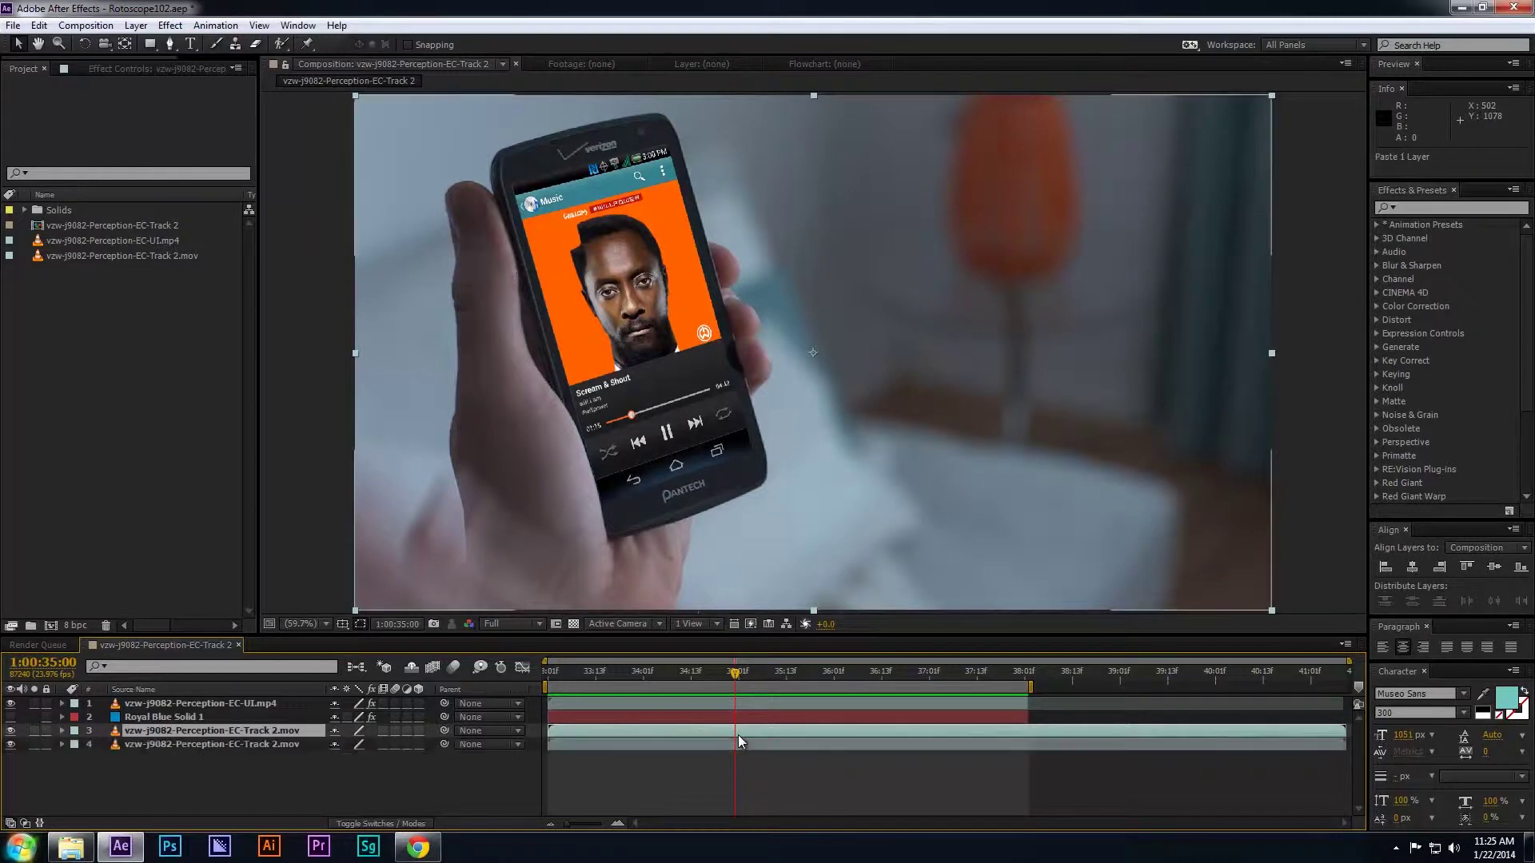
drag(152, 732, 156, 698)
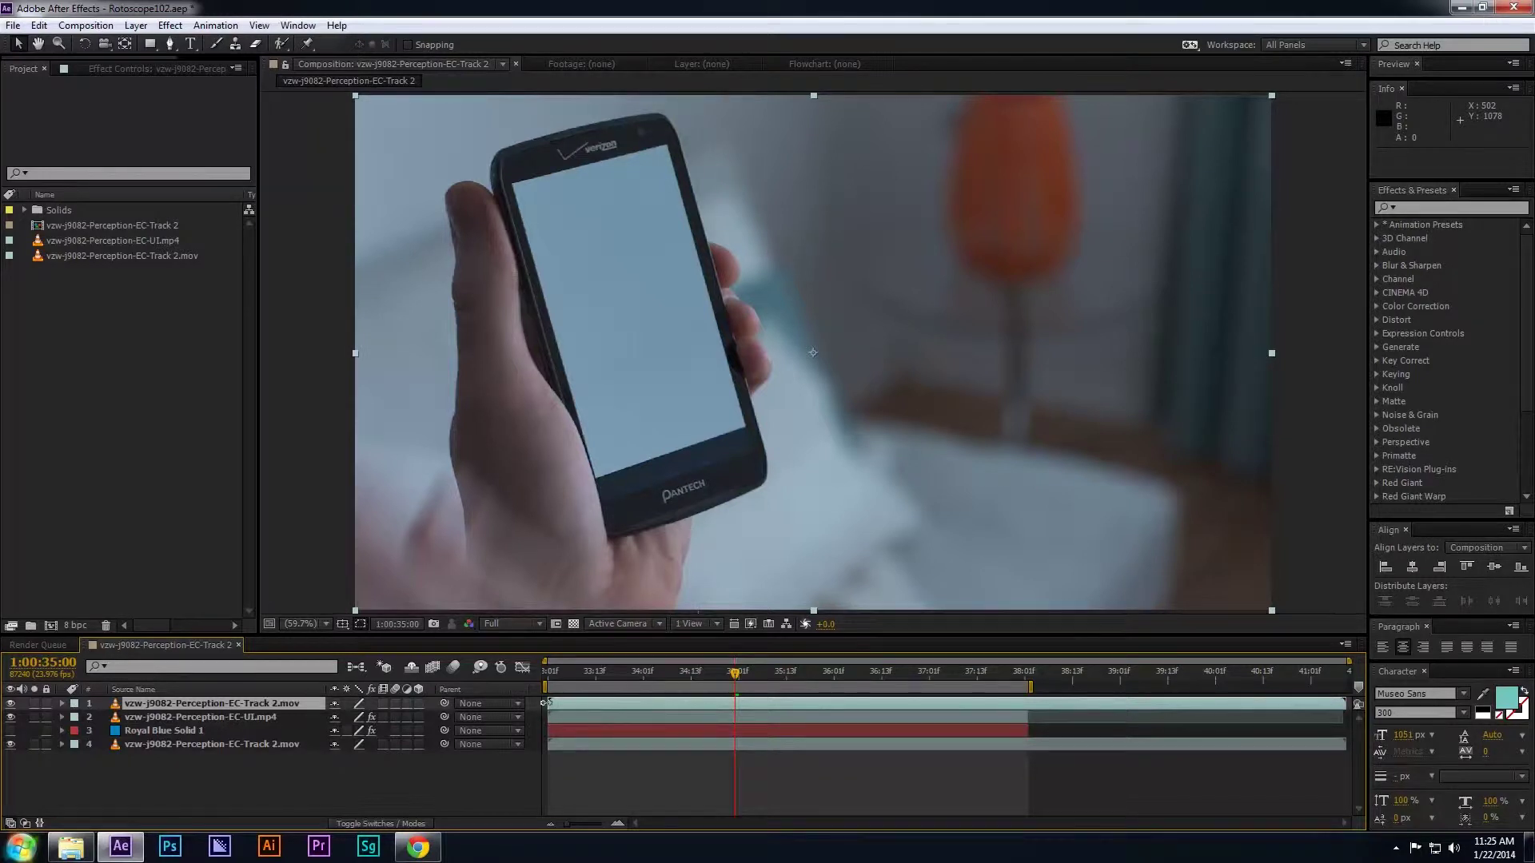
Step: Trim the top copy's in and out points to the frames where the hand passes
drag(549, 704, 765, 673)
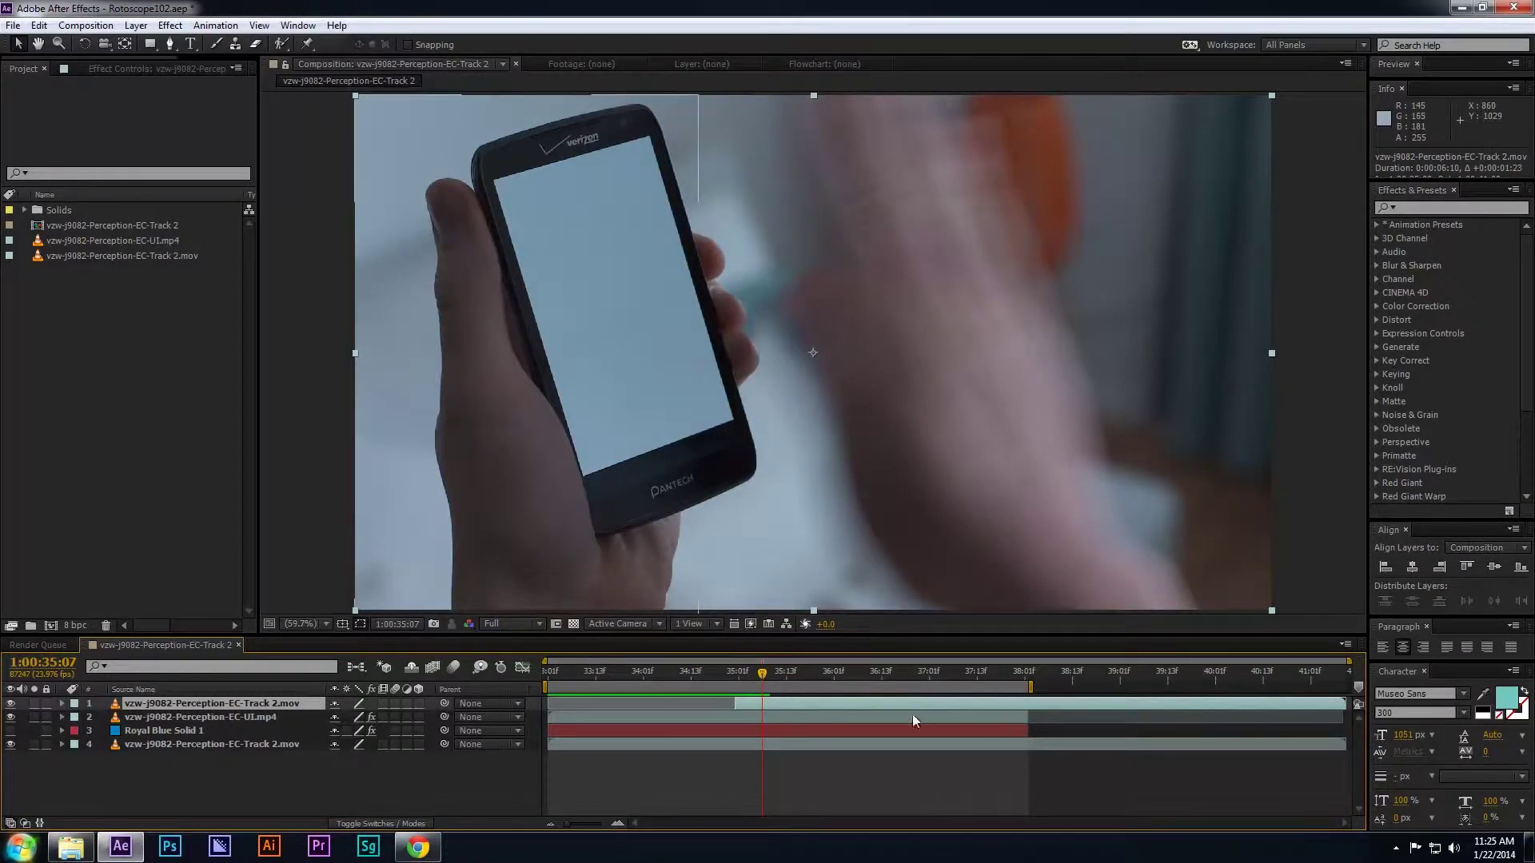
key(alt+])
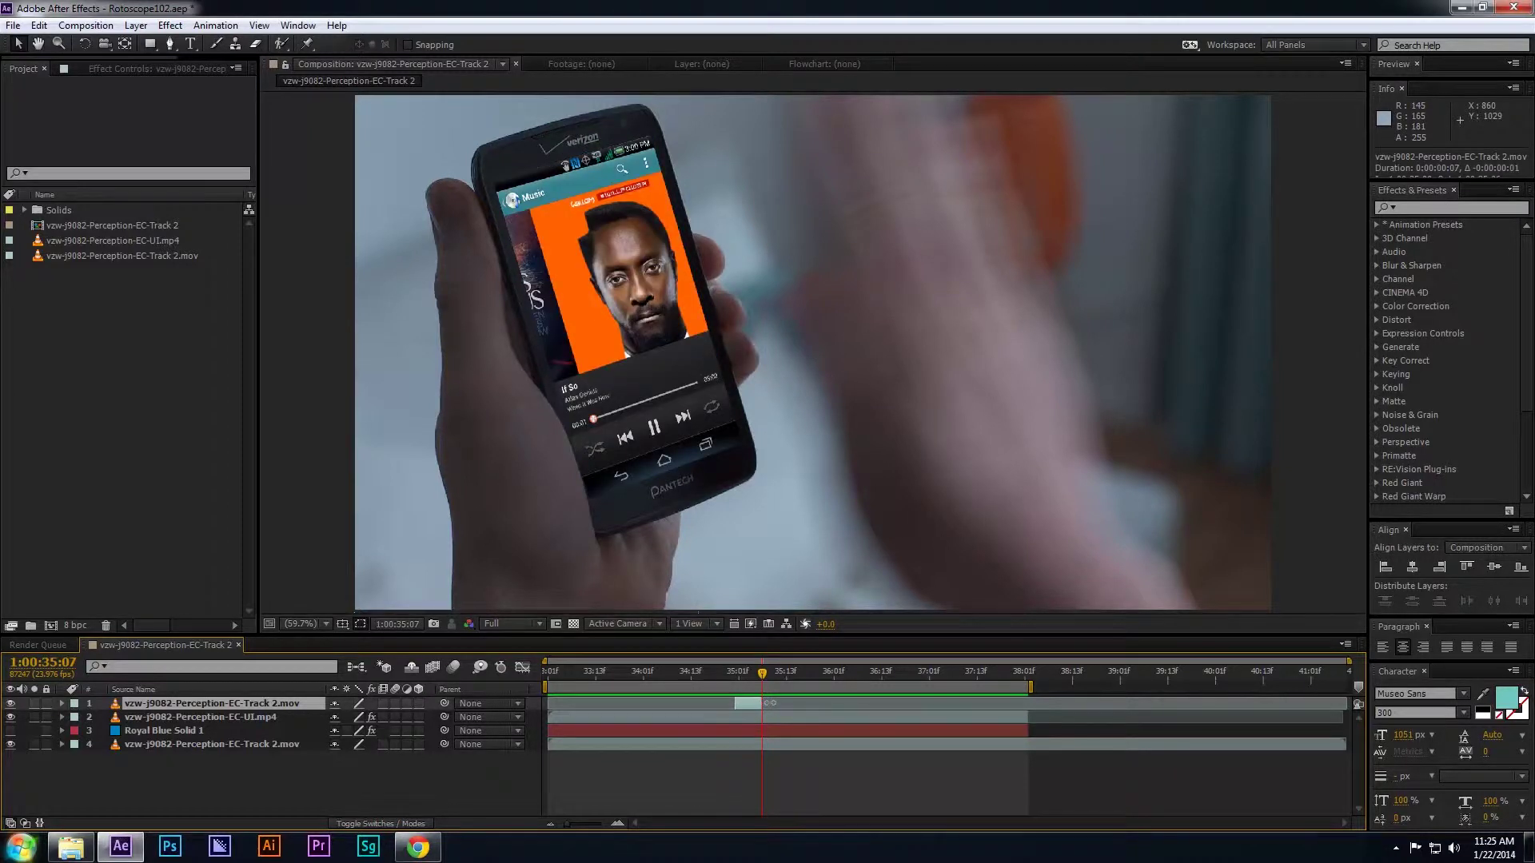
drag(760, 674, 734, 688)
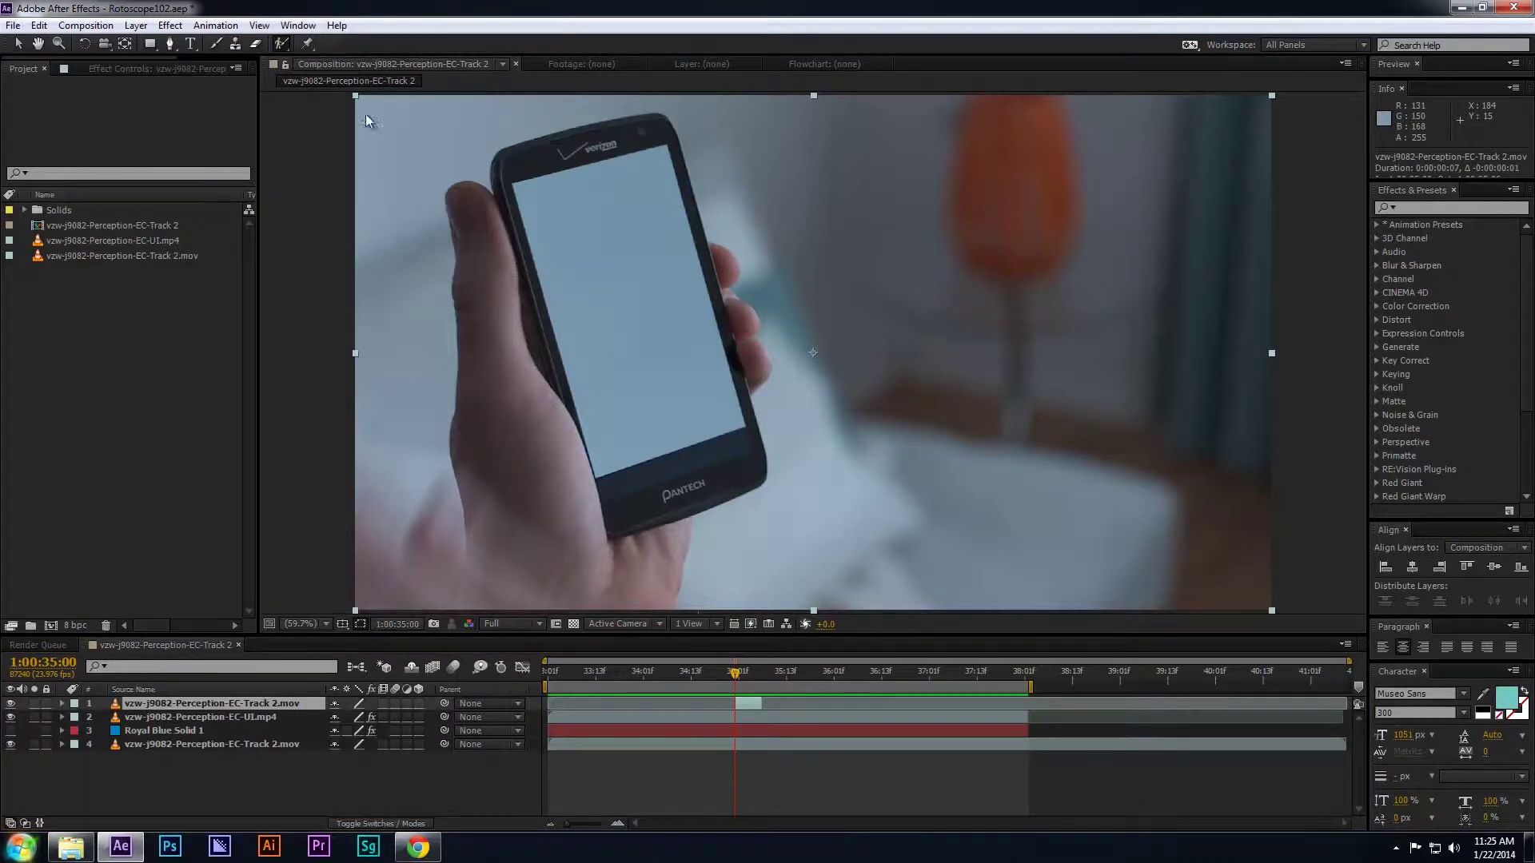
Step: Paint a first Roto Brush foreground stroke over the hand on the top copy at 1:00:35:01
double_click(750, 703)
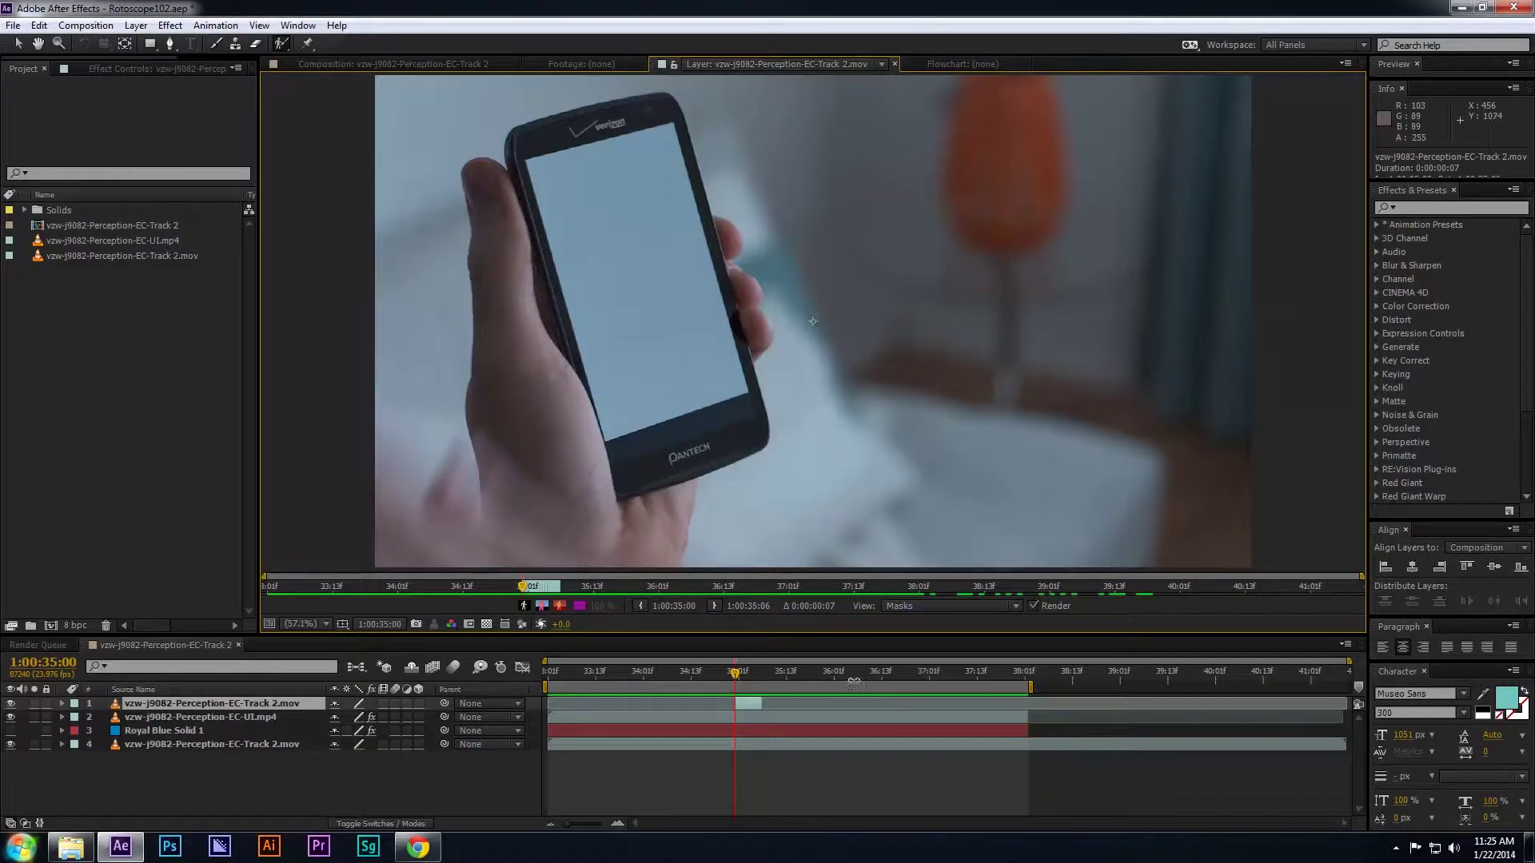
key(Page_Down)
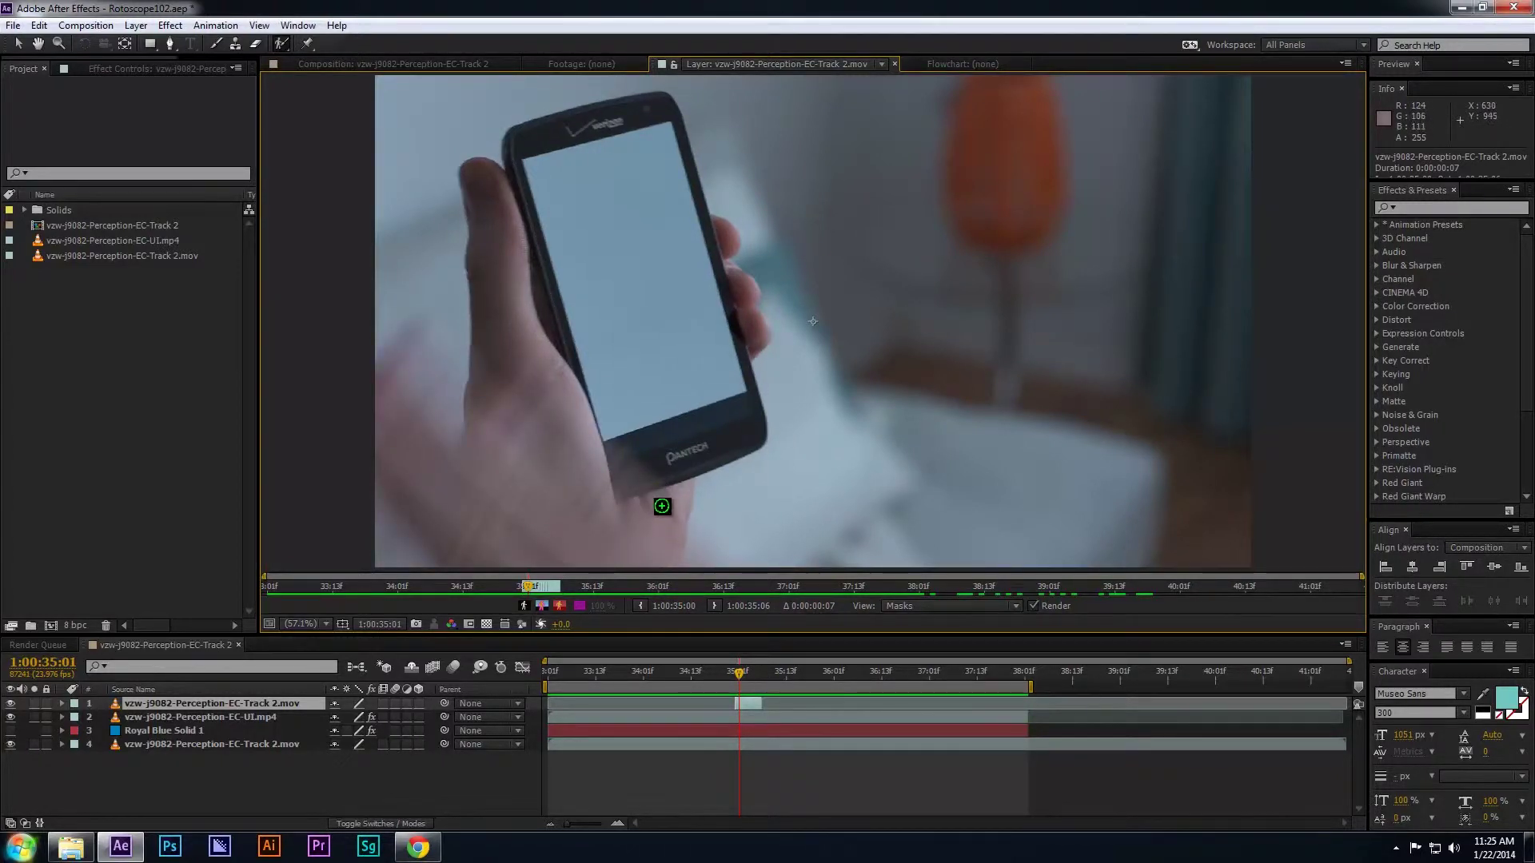
mouse_move(662, 505)
mouse_down()
mouse_move(452, 367)
mouse_move(411, 354)
mouse_move(377, 394)
mouse_up()
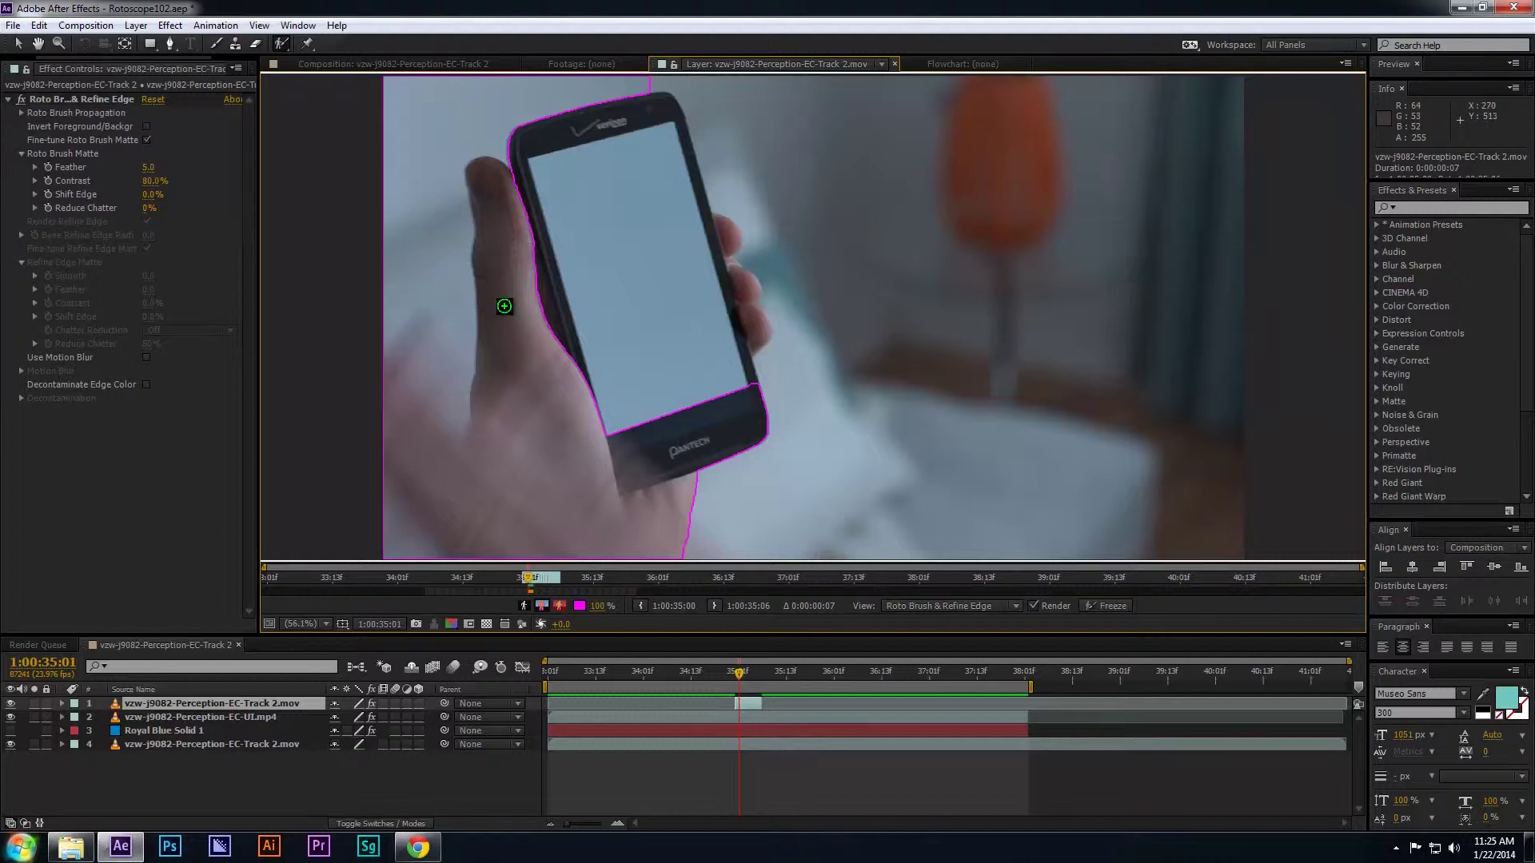
Step: Subtract the background and the phone's bottom and lower-left edges from the hand matte
mouse_move(387, 298)
mouse_down()
mouse_move(441, 297)
mouse_move(565, 352)
mouse_up()
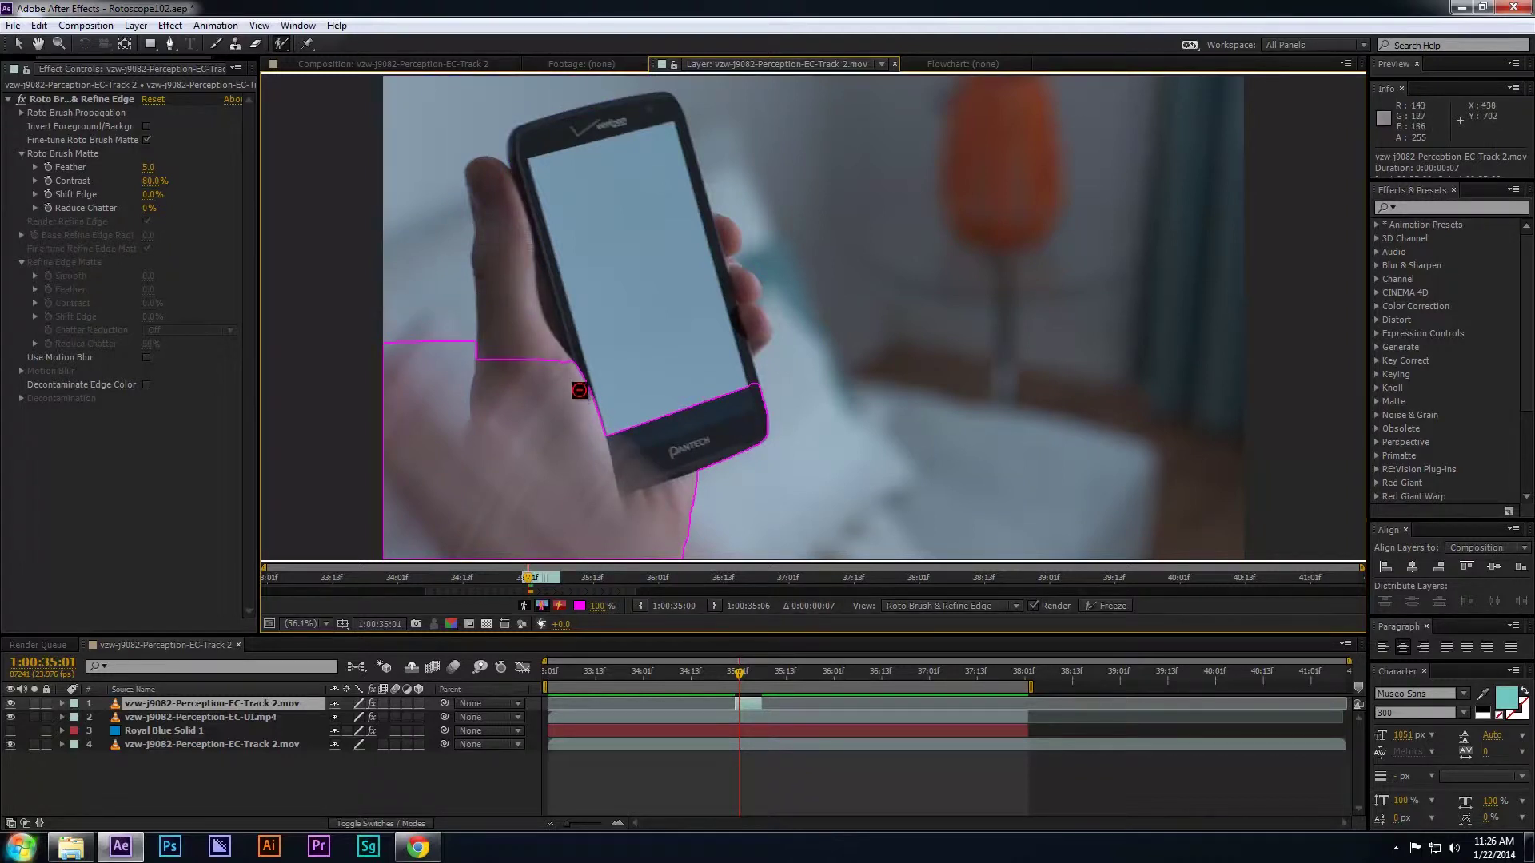
drag(633, 422, 727, 511)
drag(601, 404, 632, 445)
Step: On frame 1:00:35:02, add the hand's edge and lower hand to the matte and remove the phone
key(Page_Down)
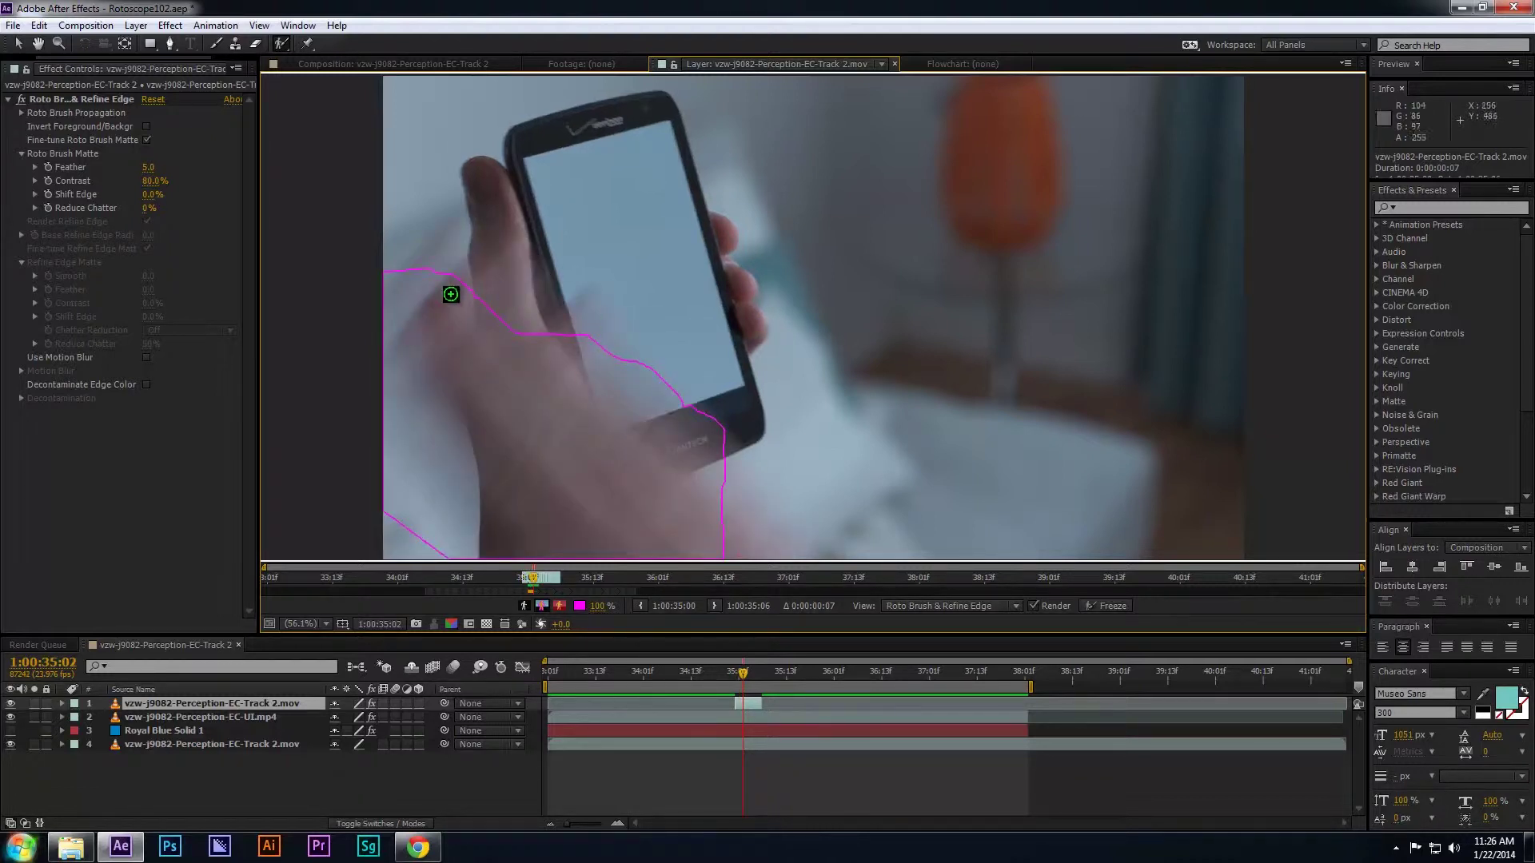
mouse_move(476, 269)
mouse_down()
mouse_move(515, 316)
mouse_move(575, 328)
mouse_move(747, 547)
mouse_up()
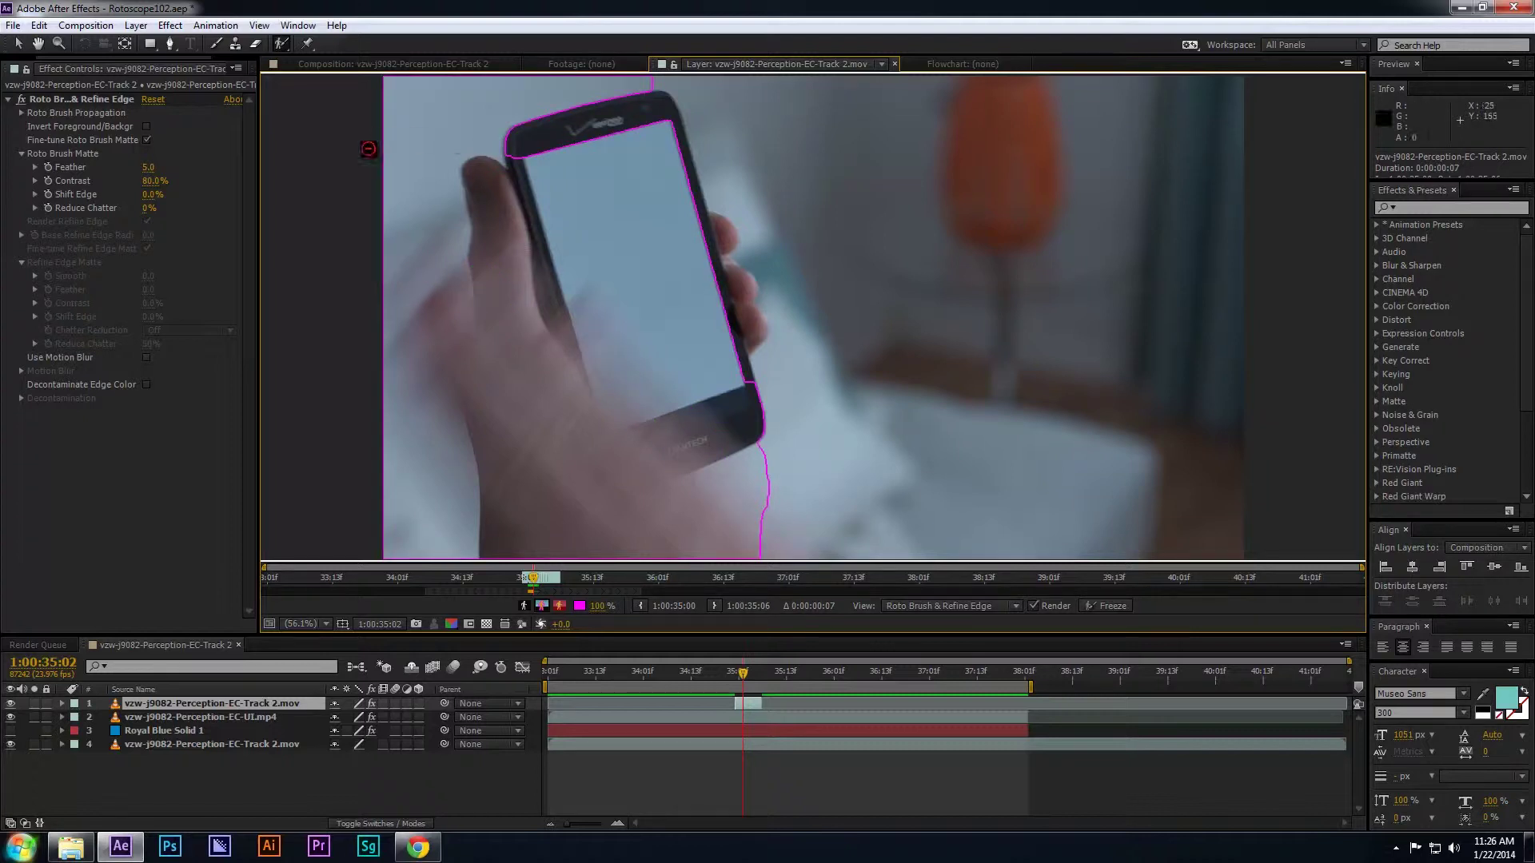
mouse_move(382, 164)
mouse_down()
mouse_move(418, 182)
mouse_move(503, 173)
mouse_move(558, 257)
mouse_move(783, 467)
mouse_up()
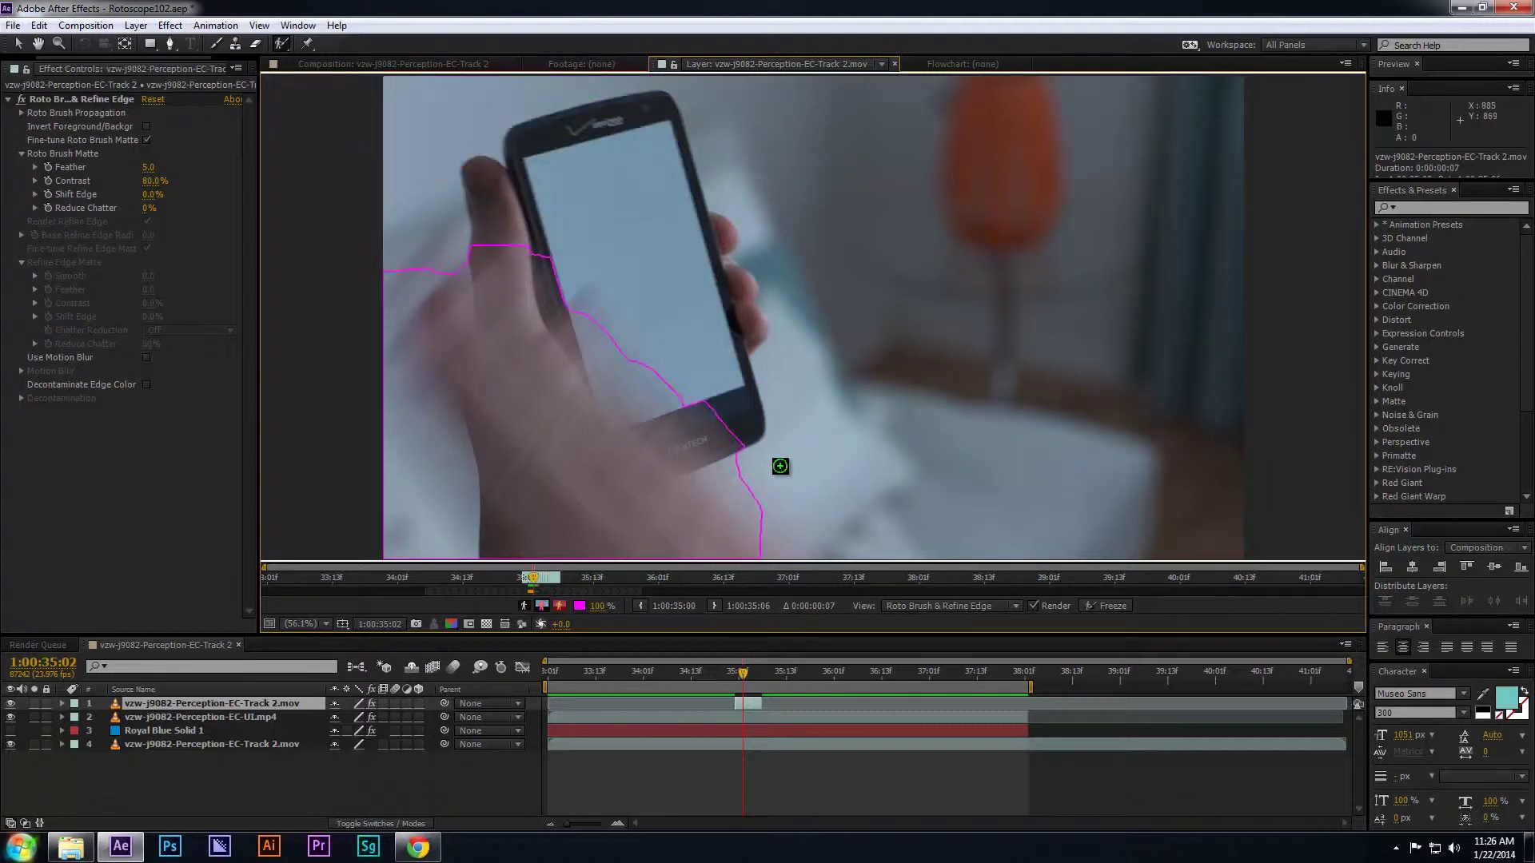
drag(436, 264, 368, 297)
mouse_move(562, 301)
mouse_down()
mouse_move(593, 308)
mouse_move(622, 361)
mouse_up()
drag(732, 451, 758, 550)
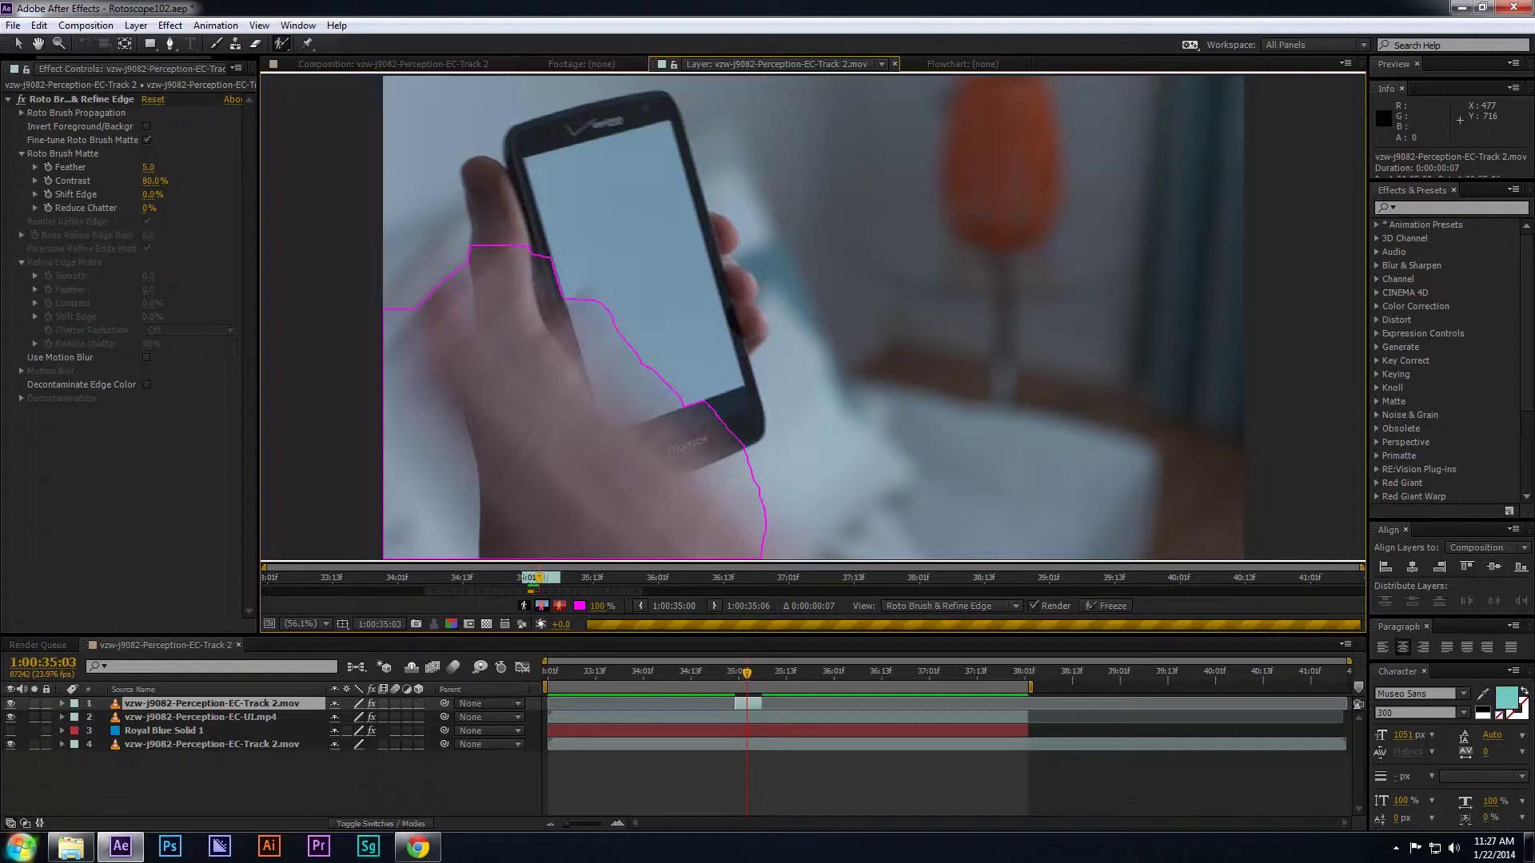
Step: On frame 1:00:35:03, extend the matte over the hand, tighten the thumb edge, and drop the screen top
key(Page_Down)
mouse_move(495, 230)
mouse_down()
mouse_move(619, 218)
mouse_move(669, 255)
mouse_move(784, 436)
mouse_move(796, 515)
mouse_up()
mouse_move(521, 137)
mouse_down()
mouse_move(580, 155)
mouse_move(649, 212)
mouse_move(785, 399)
mouse_up()
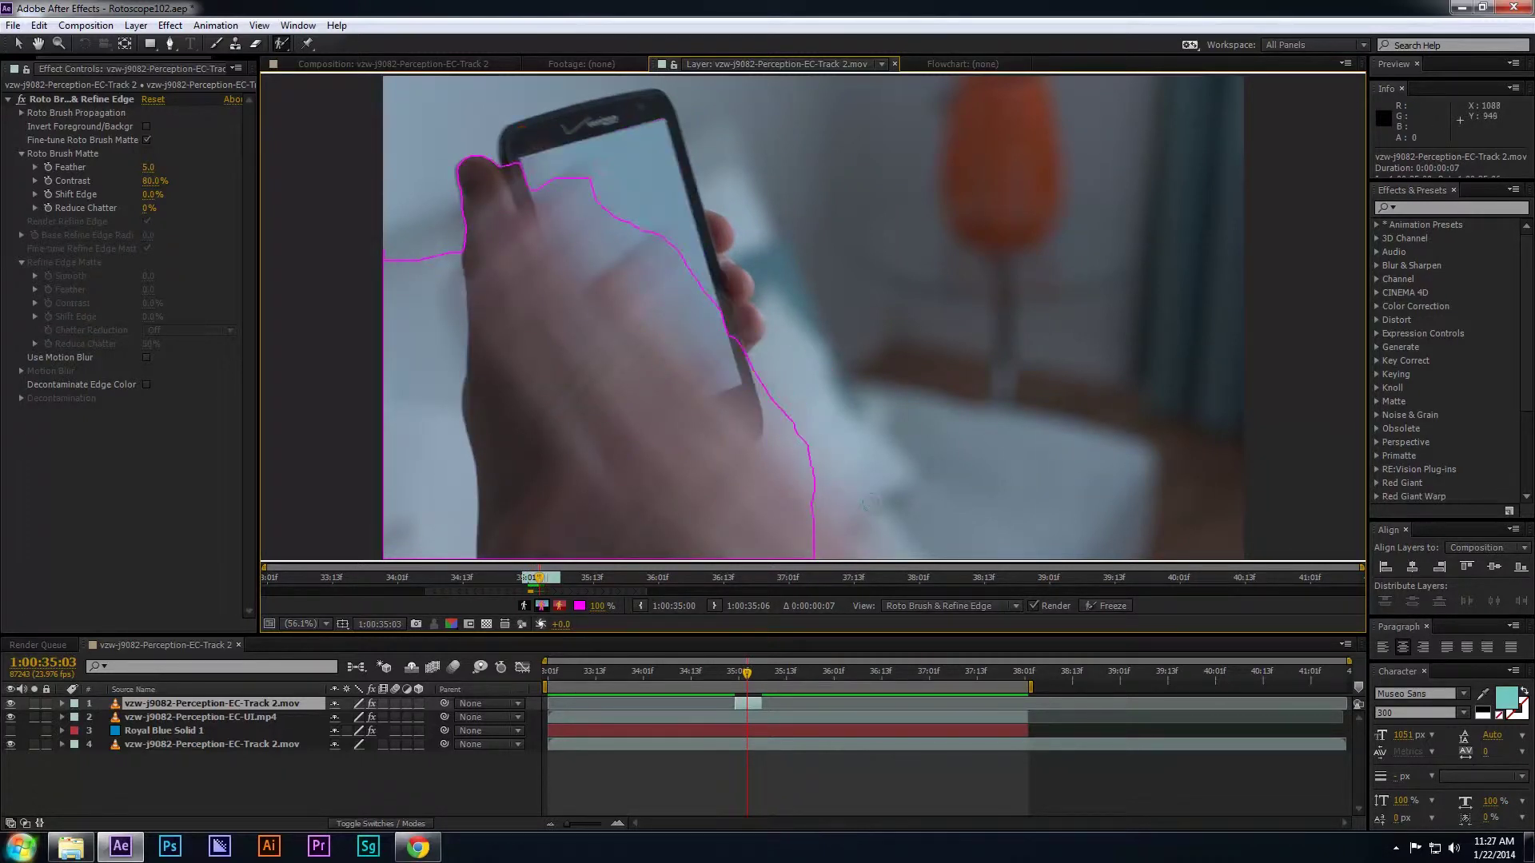
mouse_move(456, 228)
mouse_down()
mouse_move(440, 276)
mouse_move(474, 551)
mouse_up()
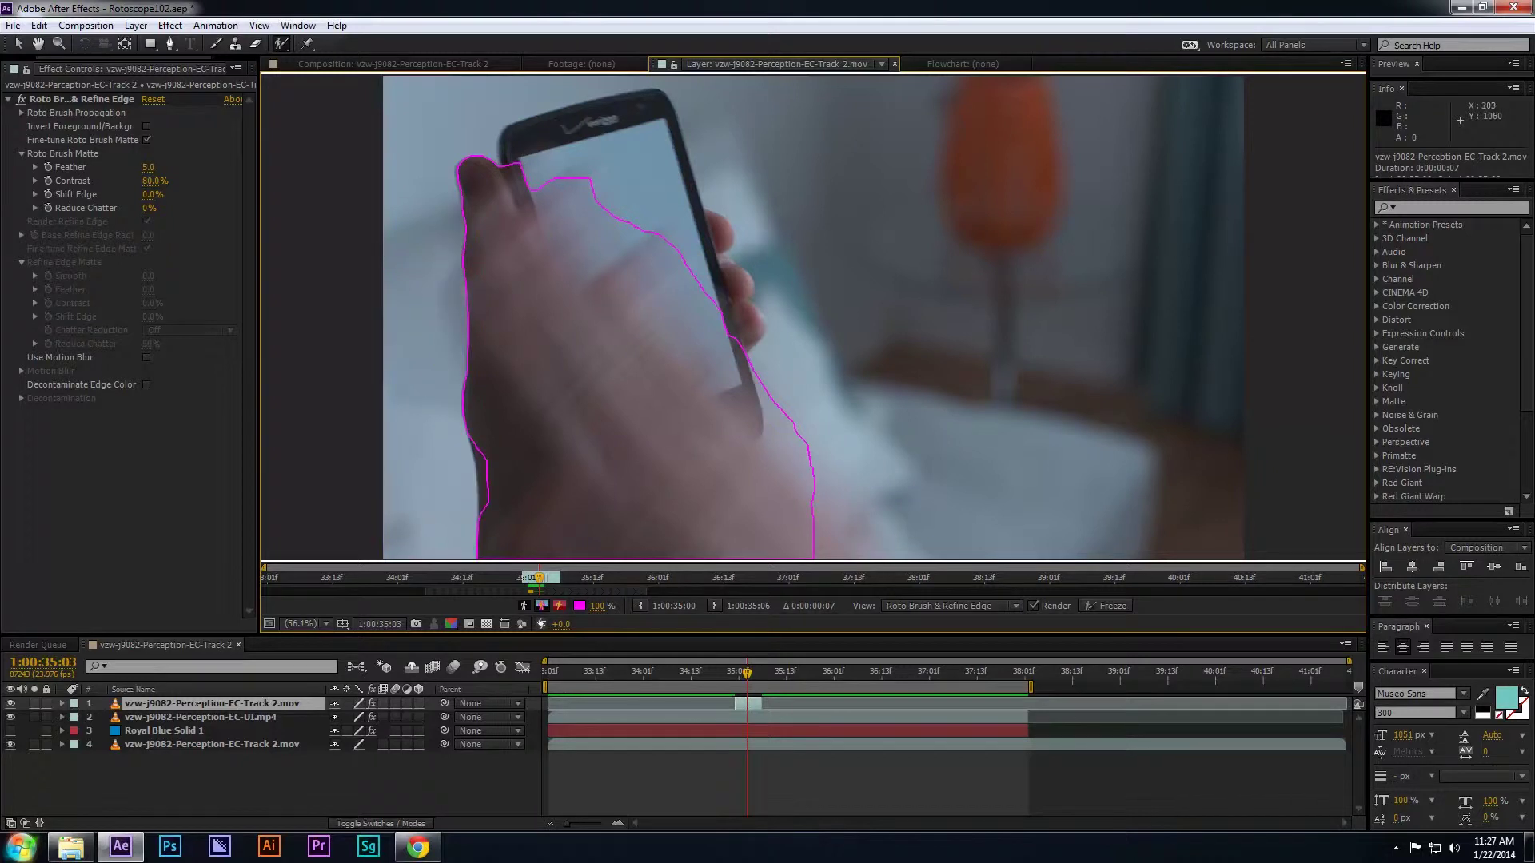
mouse_move(584, 206)
mouse_down()
mouse_move(643, 232)
mouse_move(610, 186)
mouse_move(635, 240)
mouse_up()
Step: On frame 1:00:35:04, remove the phone screen and edges from the matte and add back the fingertip and hand
key(Page_Down)
mouse_move(571, 148)
mouse_down()
mouse_move(605, 382)
mouse_move(571, 482)
mouse_up()
drag(505, 143, 579, 382)
mouse_move(714, 210)
mouse_down()
mouse_move(651, 210)
mouse_move(611, 510)
mouse_up()
drag(608, 369, 608, 372)
drag(591, 151, 585, 232)
mouse_move(612, 120)
mouse_down()
mouse_move(686, 196)
mouse_move(699, 186)
mouse_up()
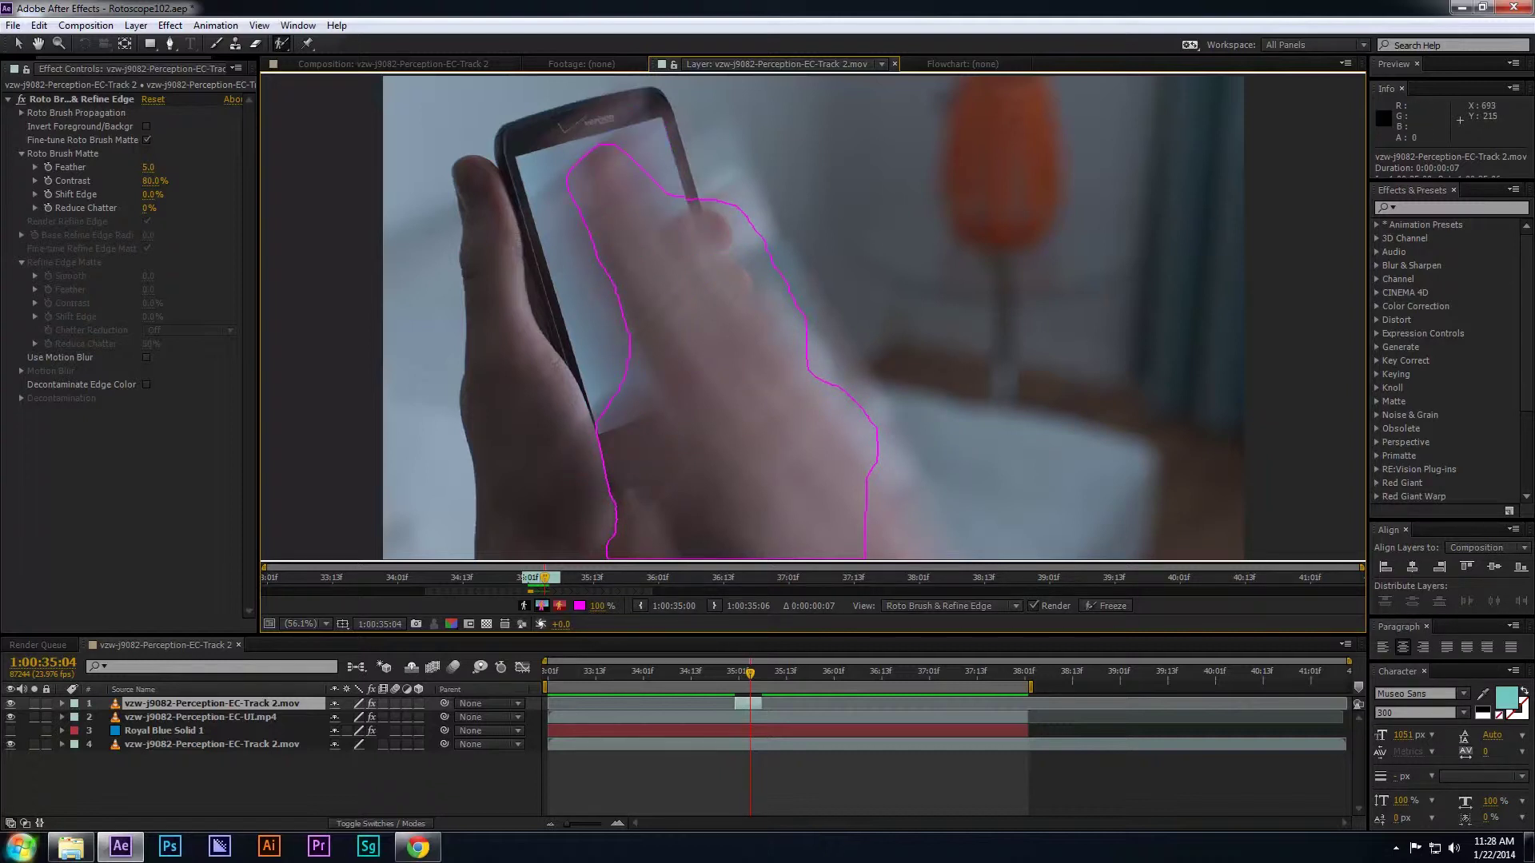
Step: On frame 1:00:35:05, add the passing hand and remove the holding thumb and phone screen from the matte
key(Page_Down)
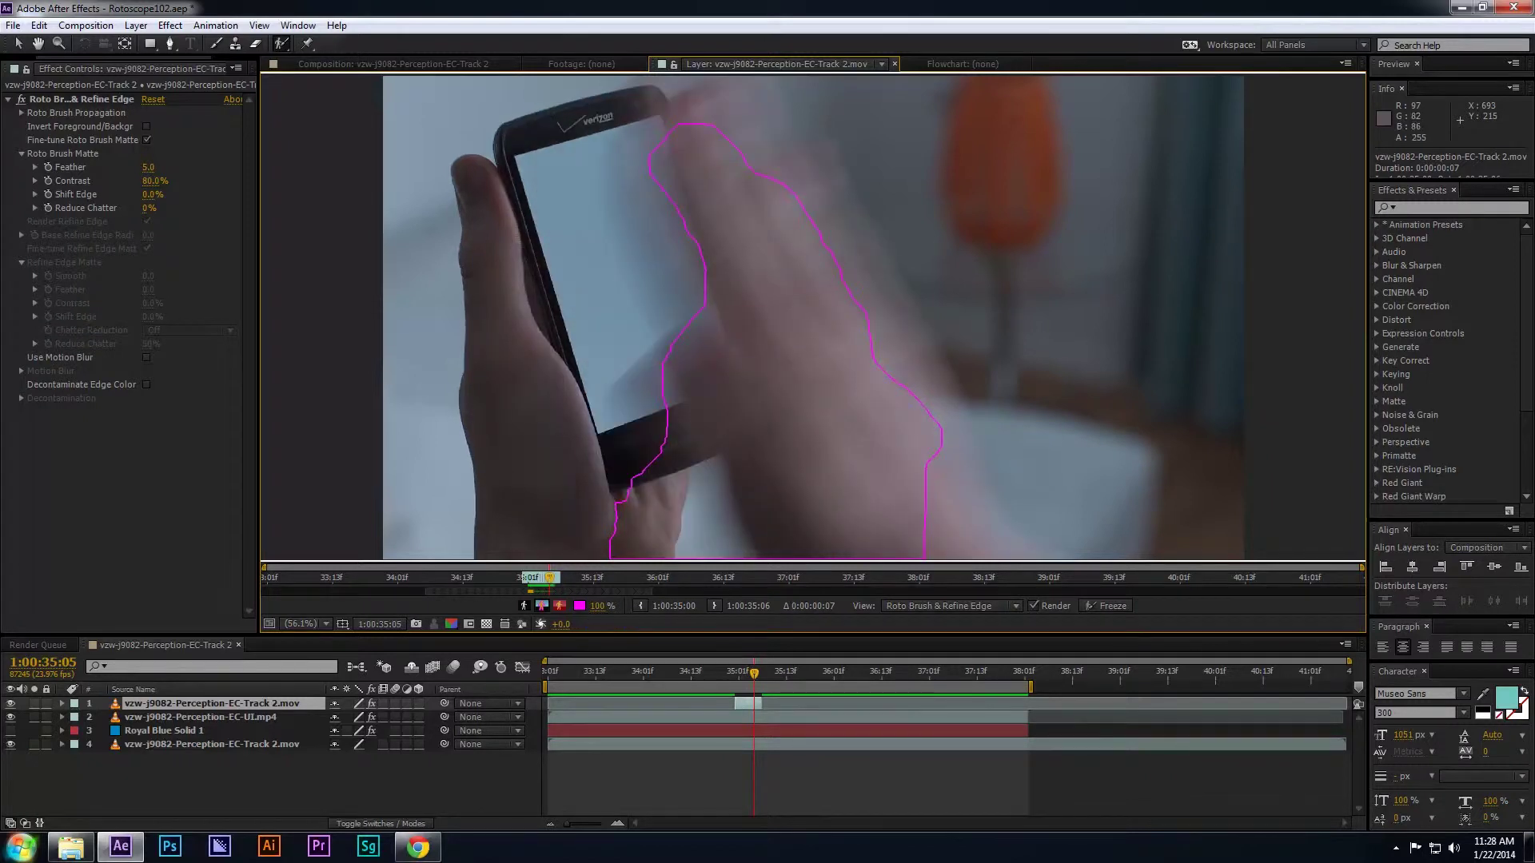
mouse_move(658, 128)
mouse_down()
mouse_move(805, 191)
mouse_move(859, 288)
mouse_up()
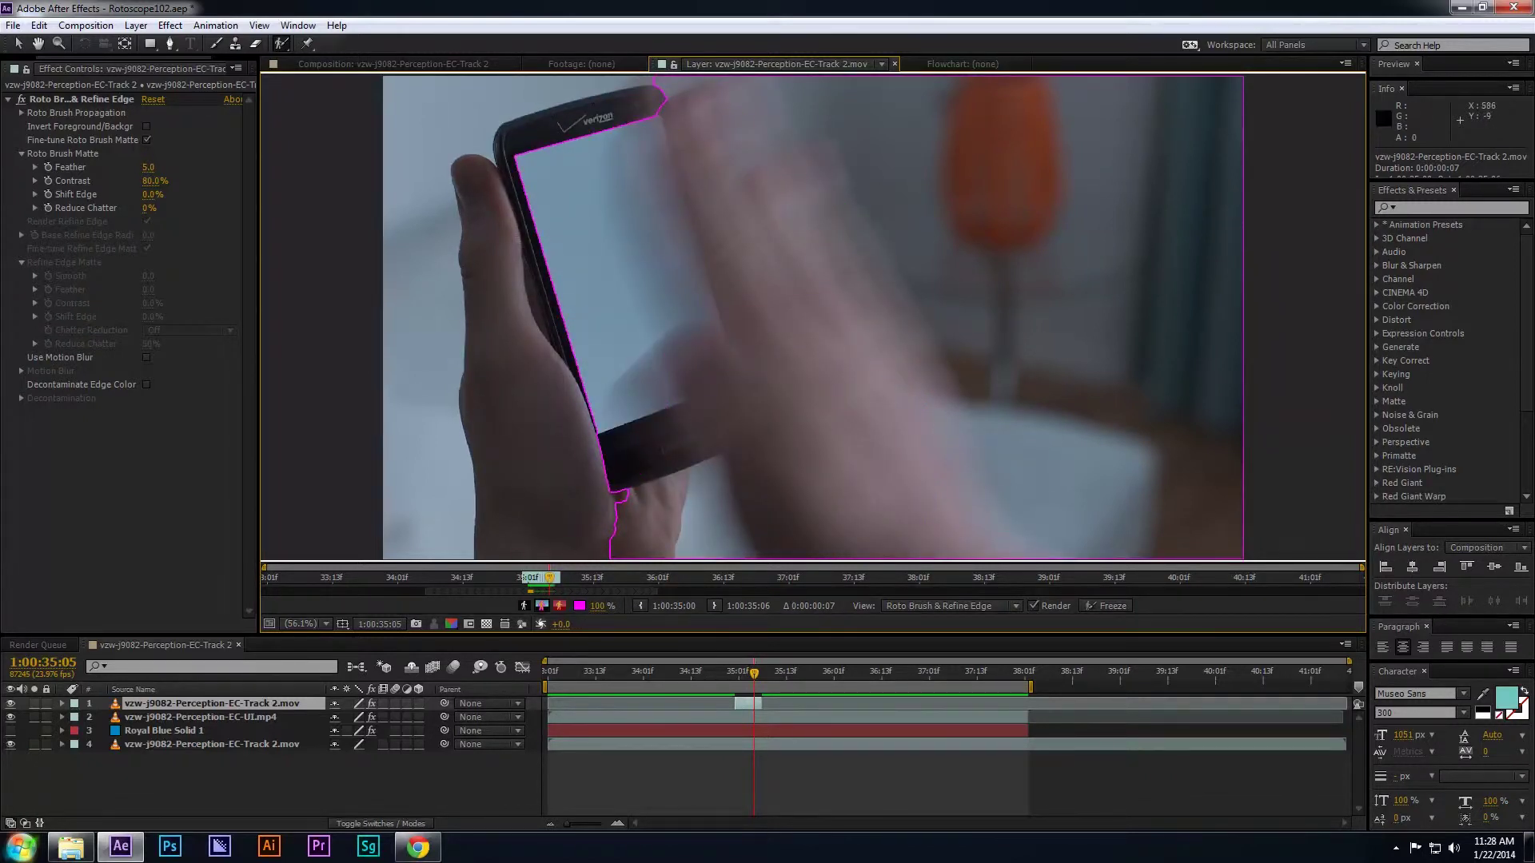
mouse_move(788, 80)
mouse_down()
mouse_move(887, 200)
mouse_move(964, 365)
mouse_move(1099, 555)
mouse_up()
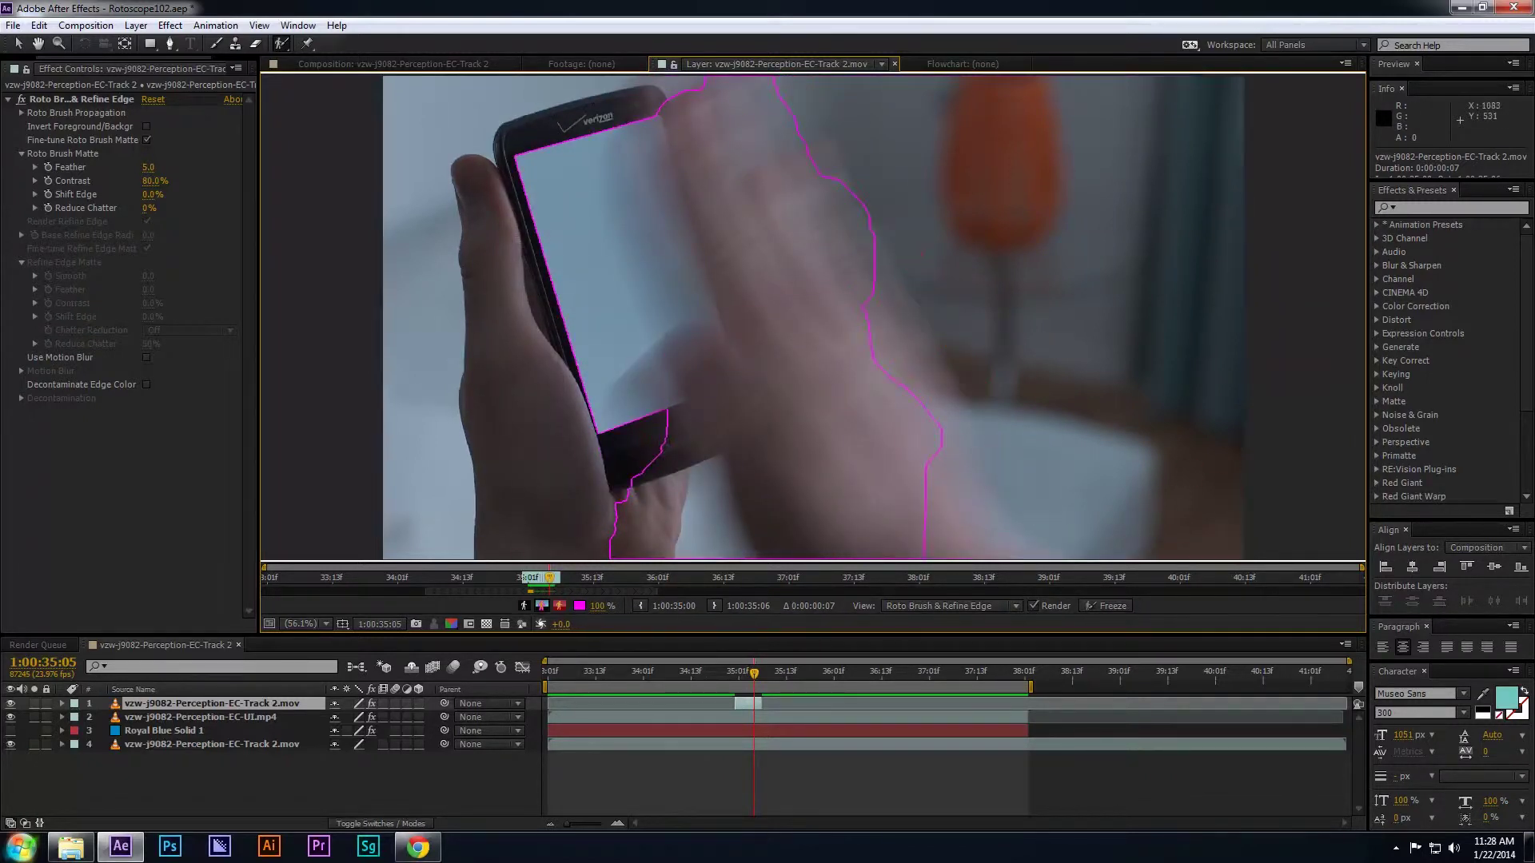
drag(853, 227, 988, 558)
mouse_move(627, 103)
mouse_down()
mouse_move(644, 330)
mouse_move(616, 366)
mouse_move(714, 562)
mouse_up()
mouse_move(608, 462)
mouse_down()
mouse_move(648, 553)
mouse_move(676, 564)
mouse_up()
mouse_move(640, 106)
mouse_down()
mouse_move(645, 159)
mouse_move(645, 128)
mouse_move(695, 227)
mouse_move(763, 464)
mouse_up()
Step: Add the fingertip on frame 1:00:35:06, reach 1:00:35:07, and return to the composite with the Selection tool
key(Page_Down)
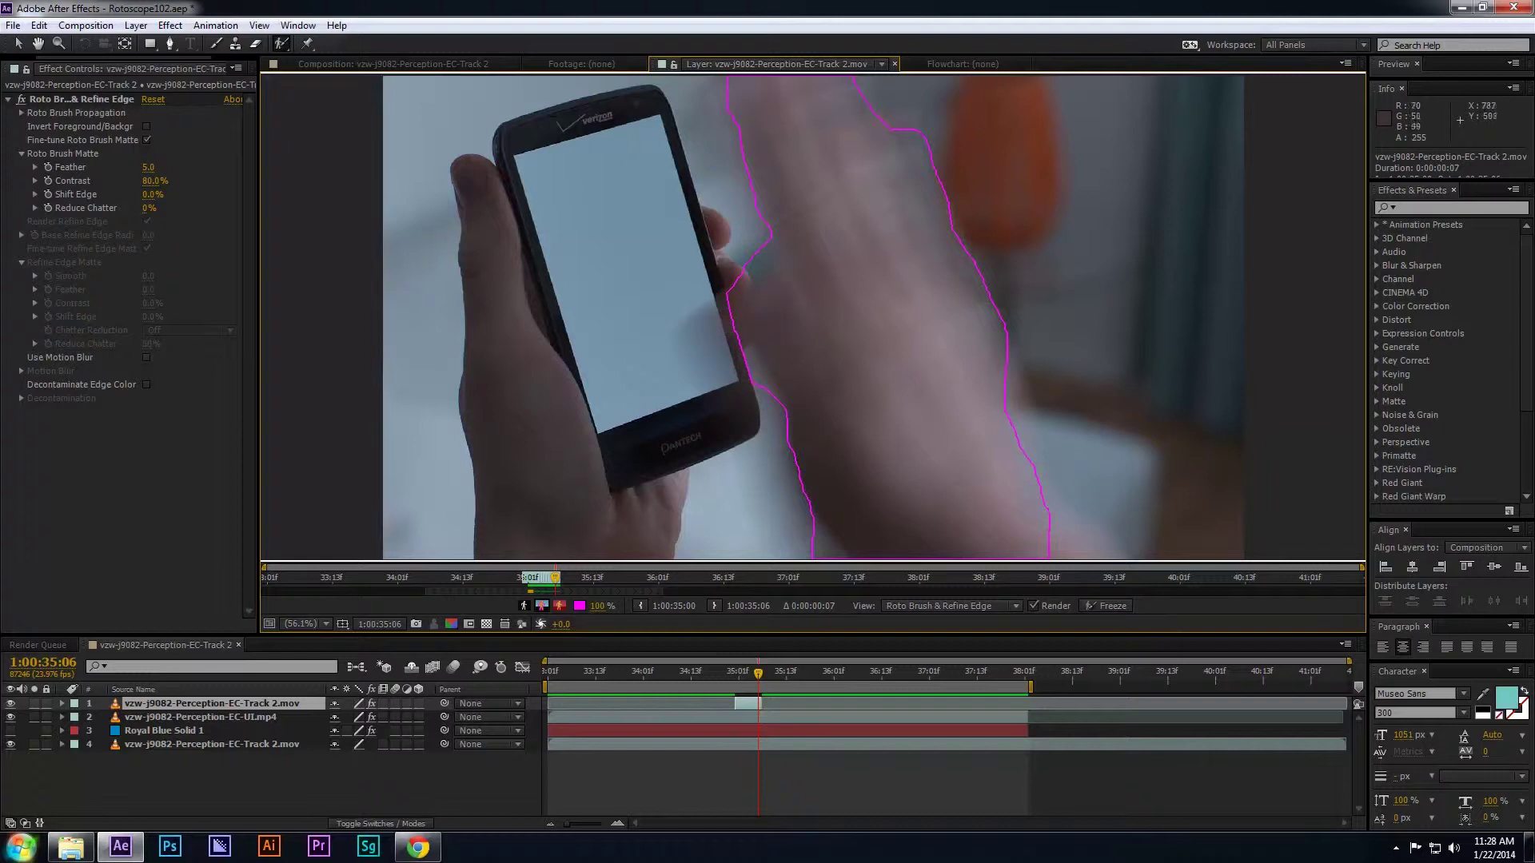
drag(729, 309, 721, 322)
key(Page_Down)
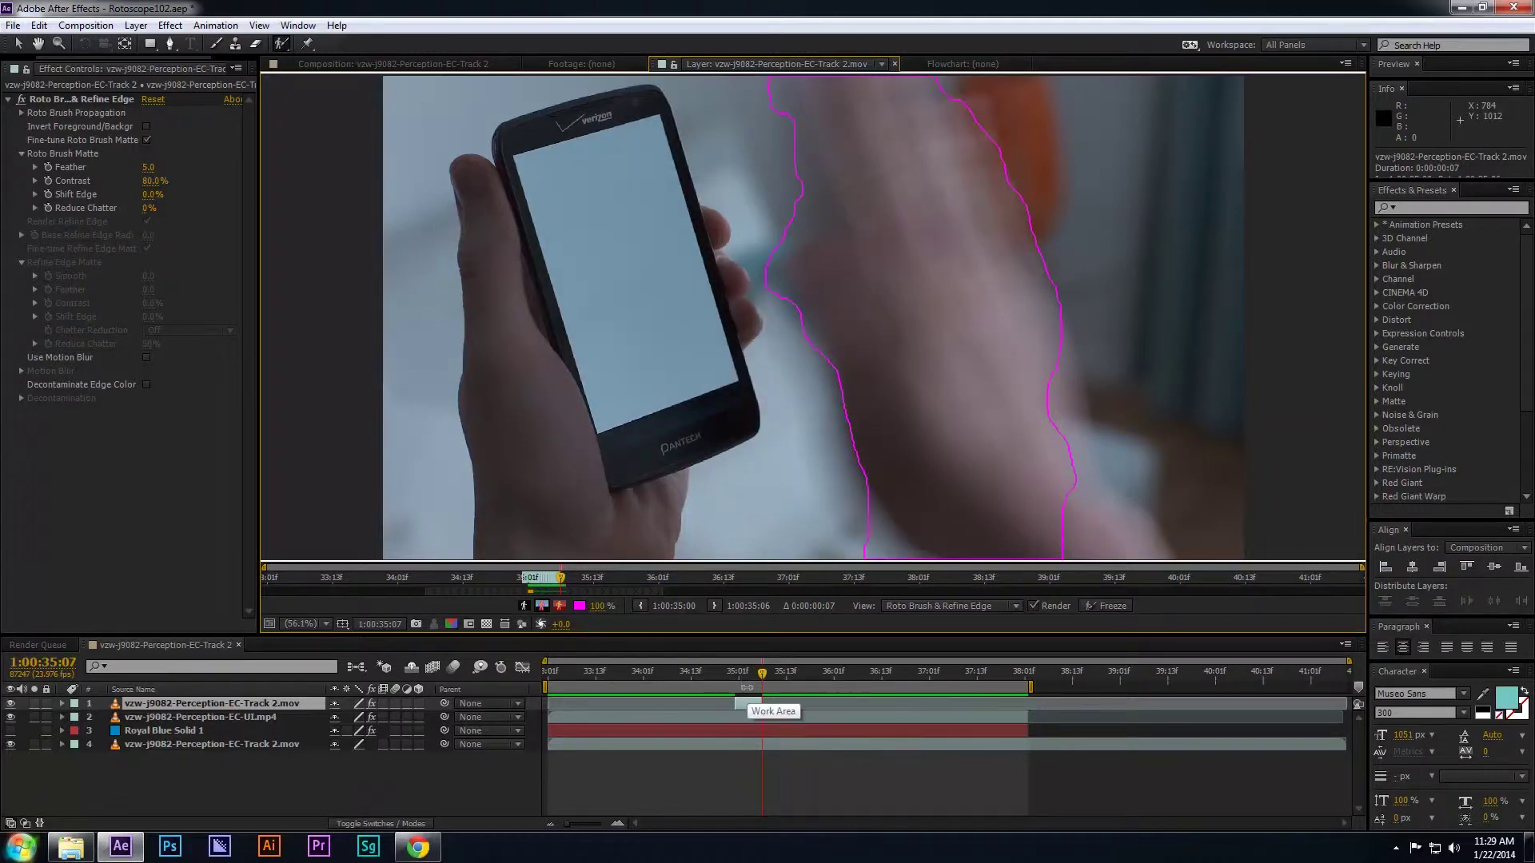
key(v)
click(559, 64)
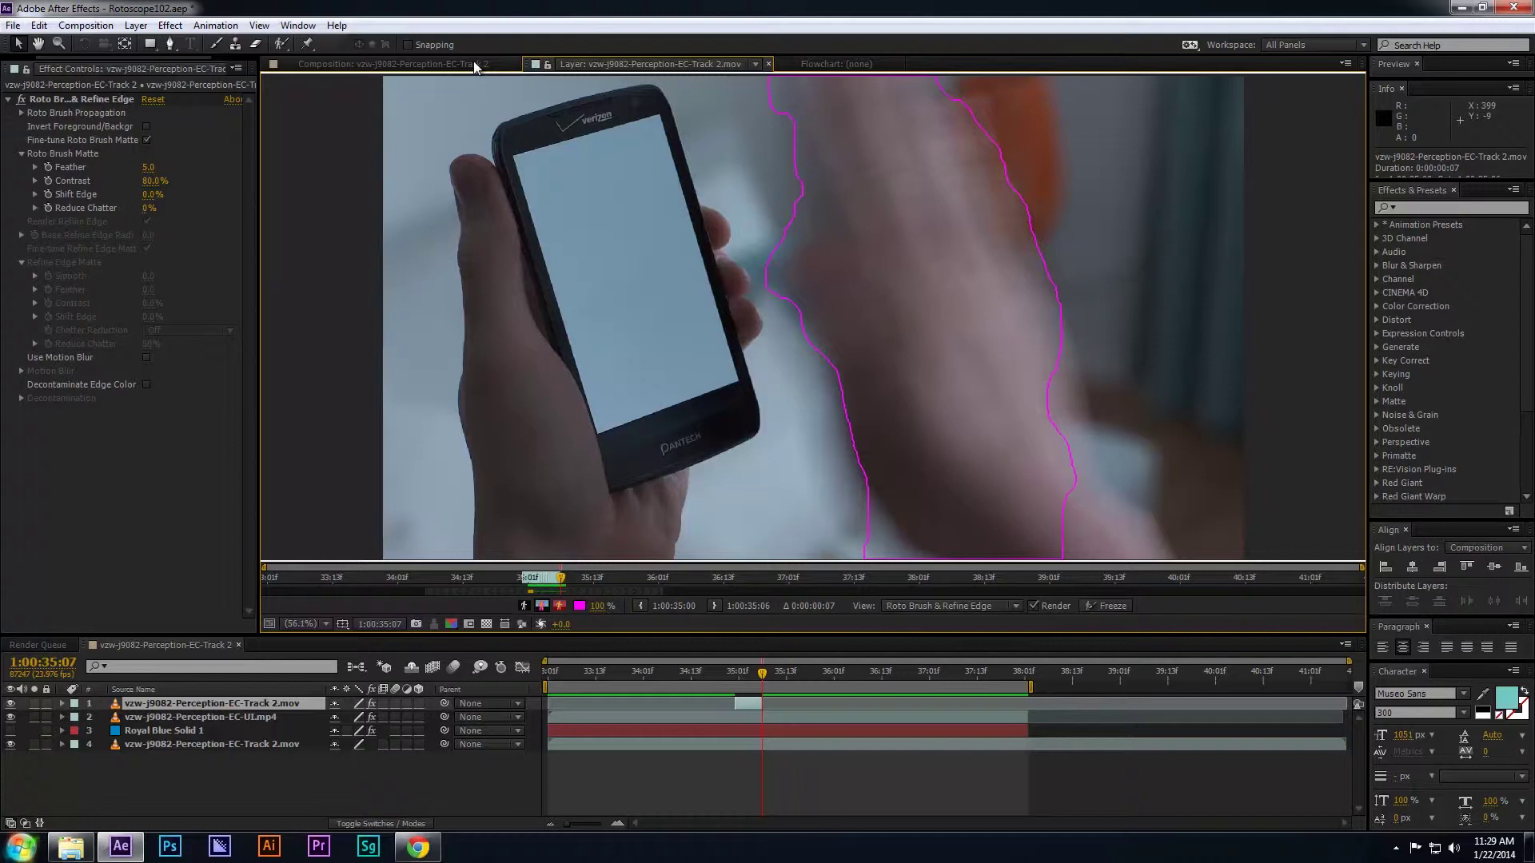
click(473, 63)
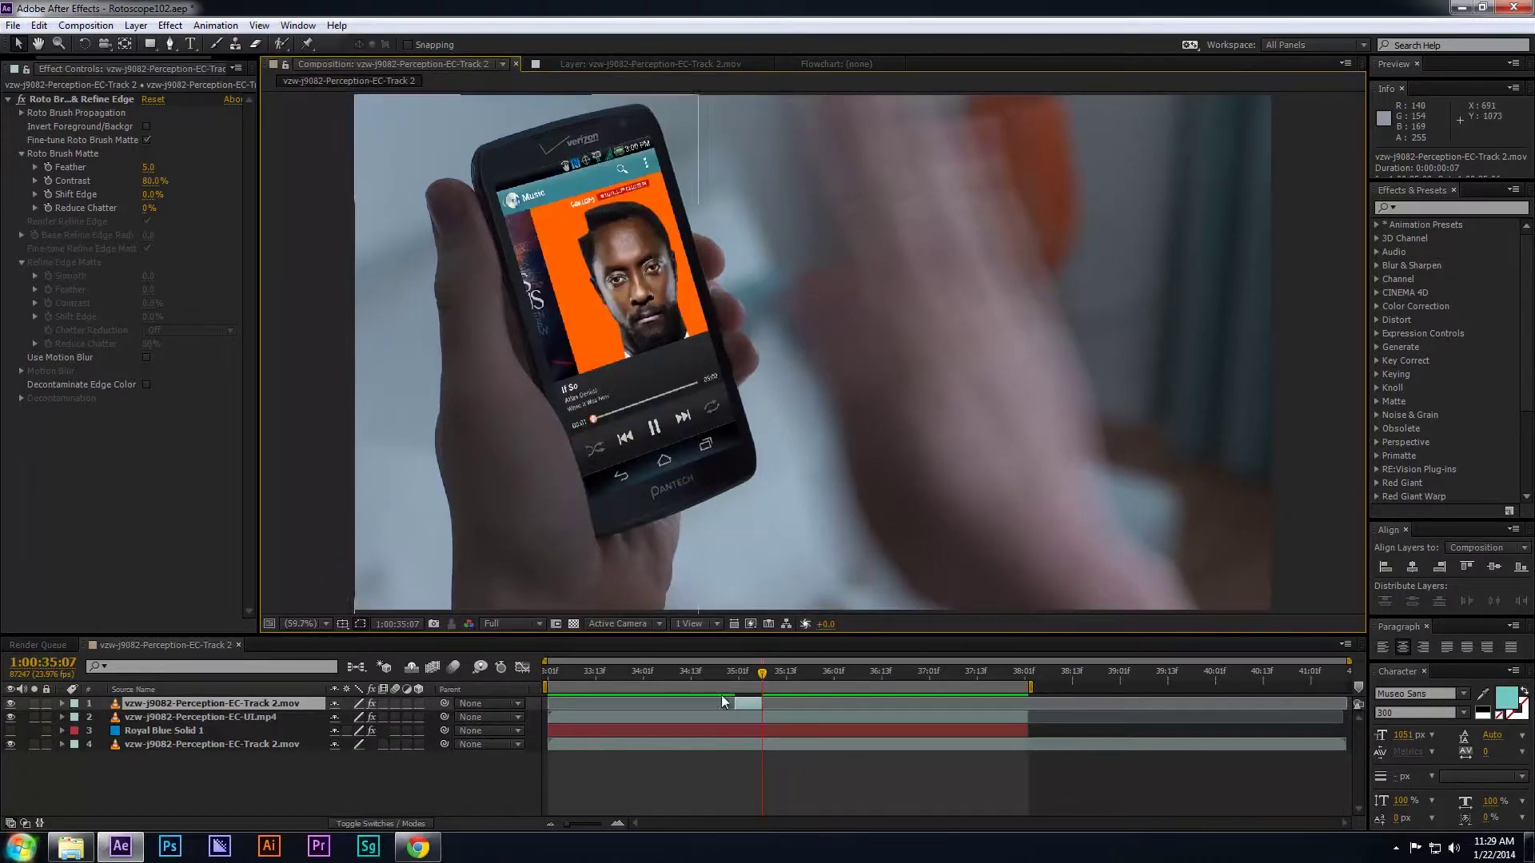
mouse_move(758, 673)
mouse_down()
mouse_move(731, 677)
mouse_move(766, 679)
mouse_move(735, 693)
mouse_up()
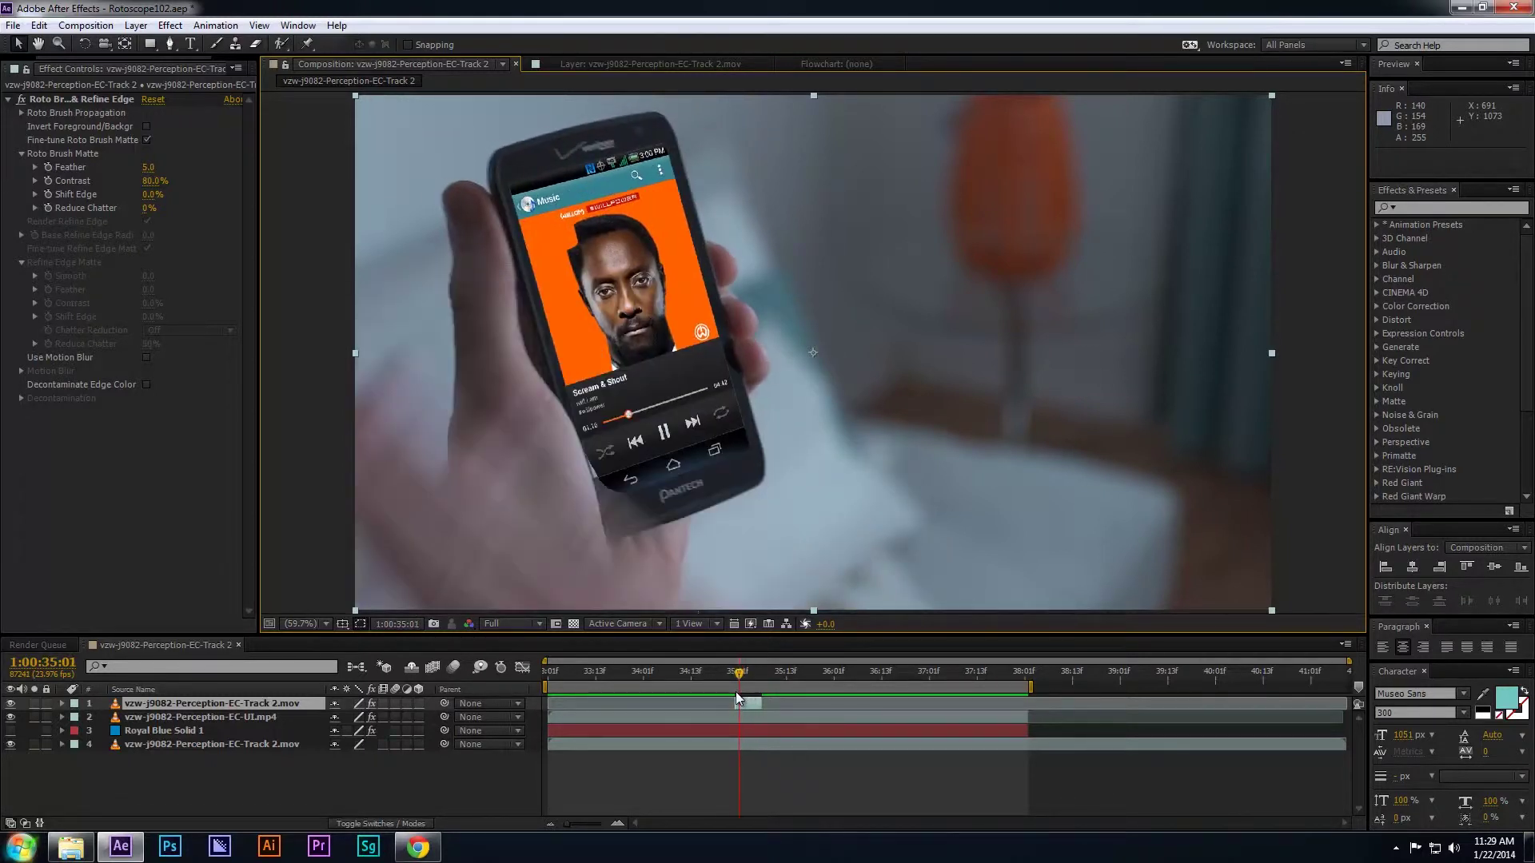
key(Page_Up)
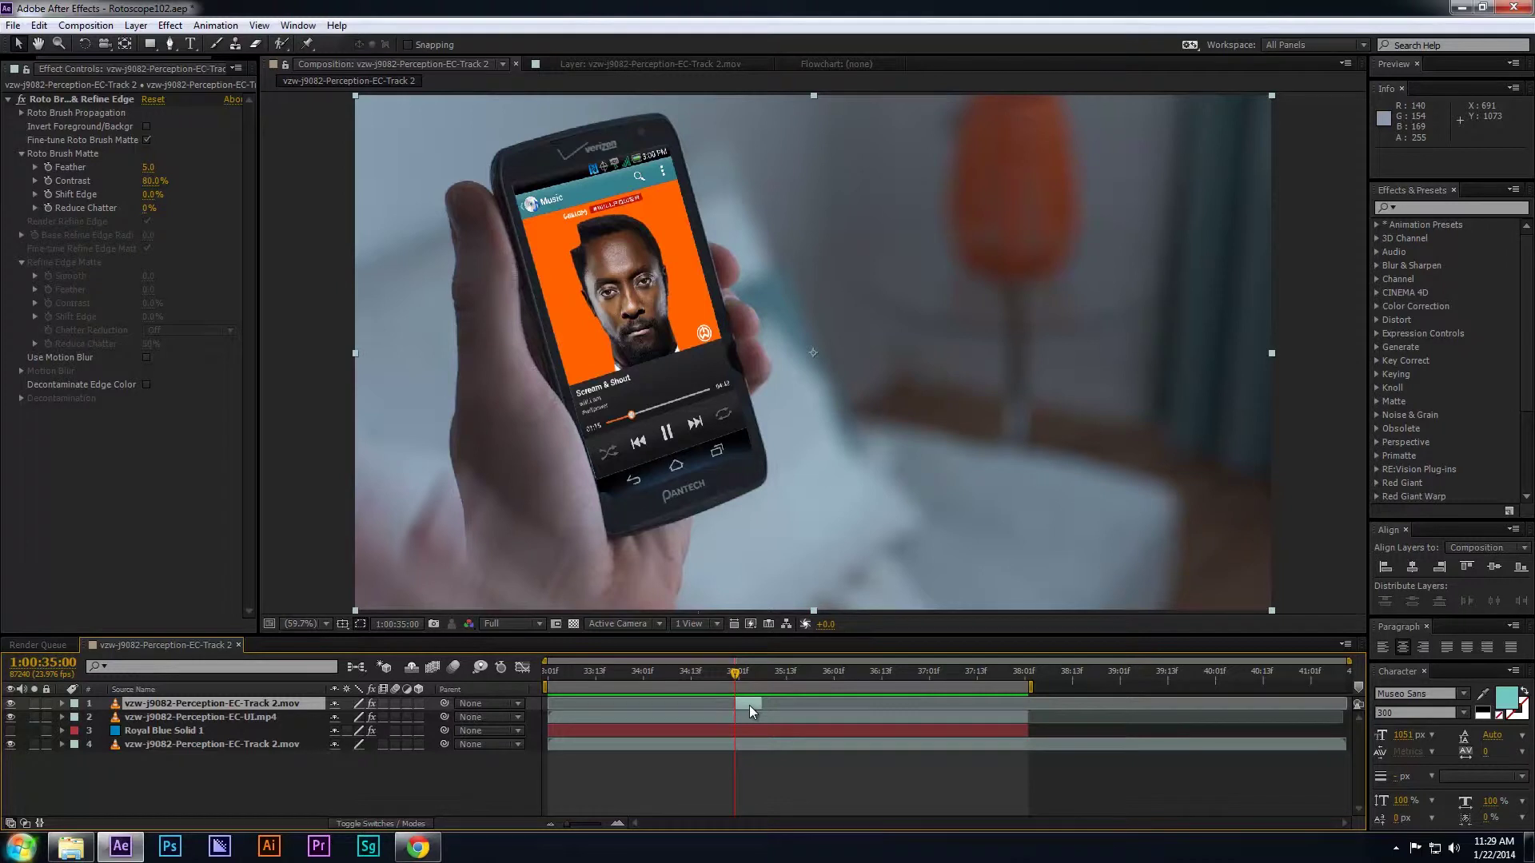
Step: Reopen the copy's roto view and subtract the phone area and lower background from the hand matte
double_click(750, 705)
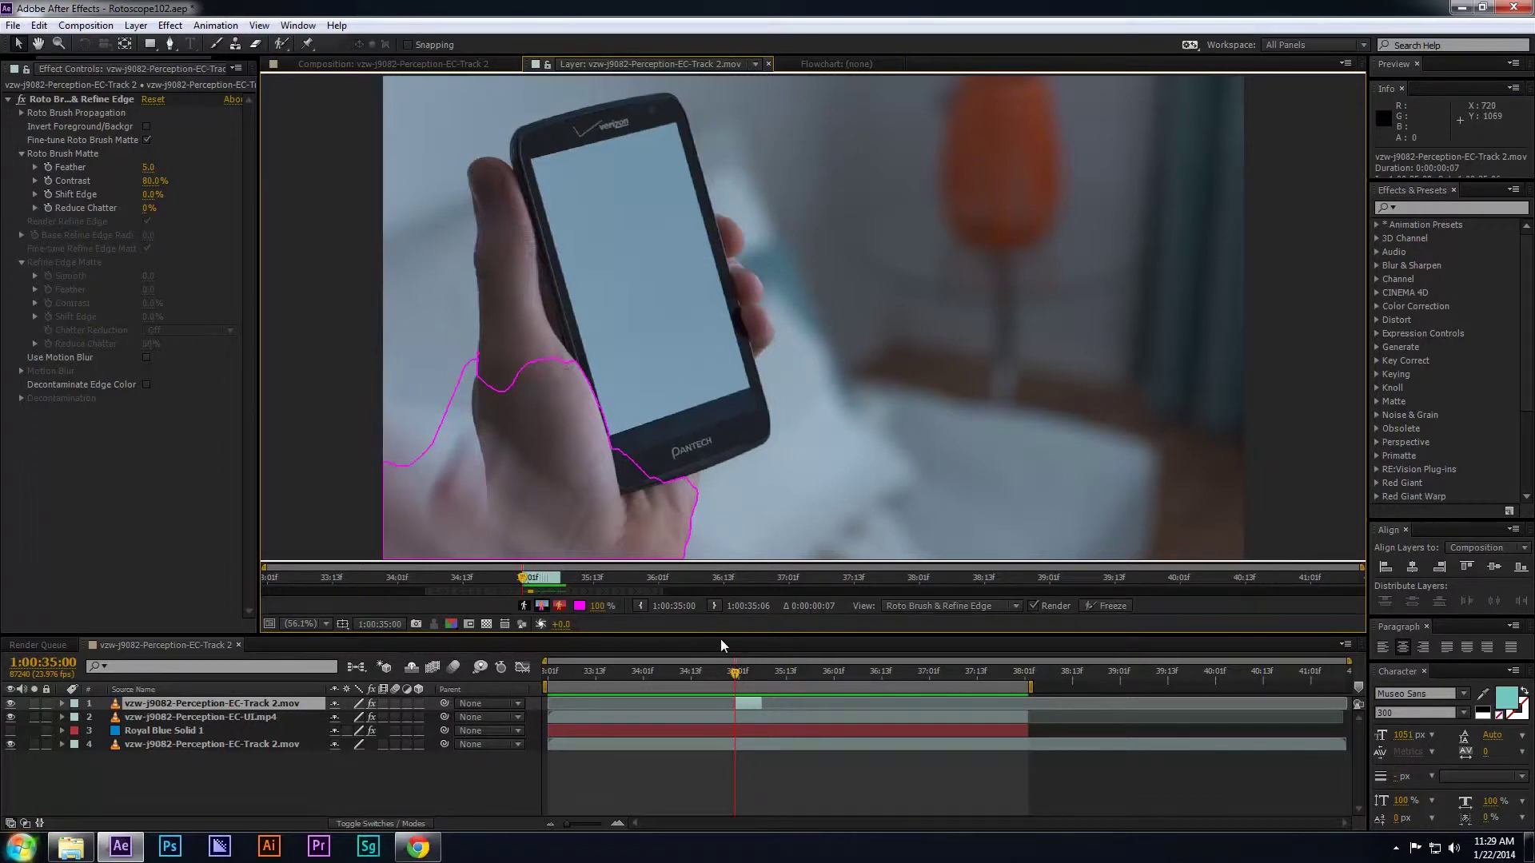
key(Page_Down)
key(Page_Down)
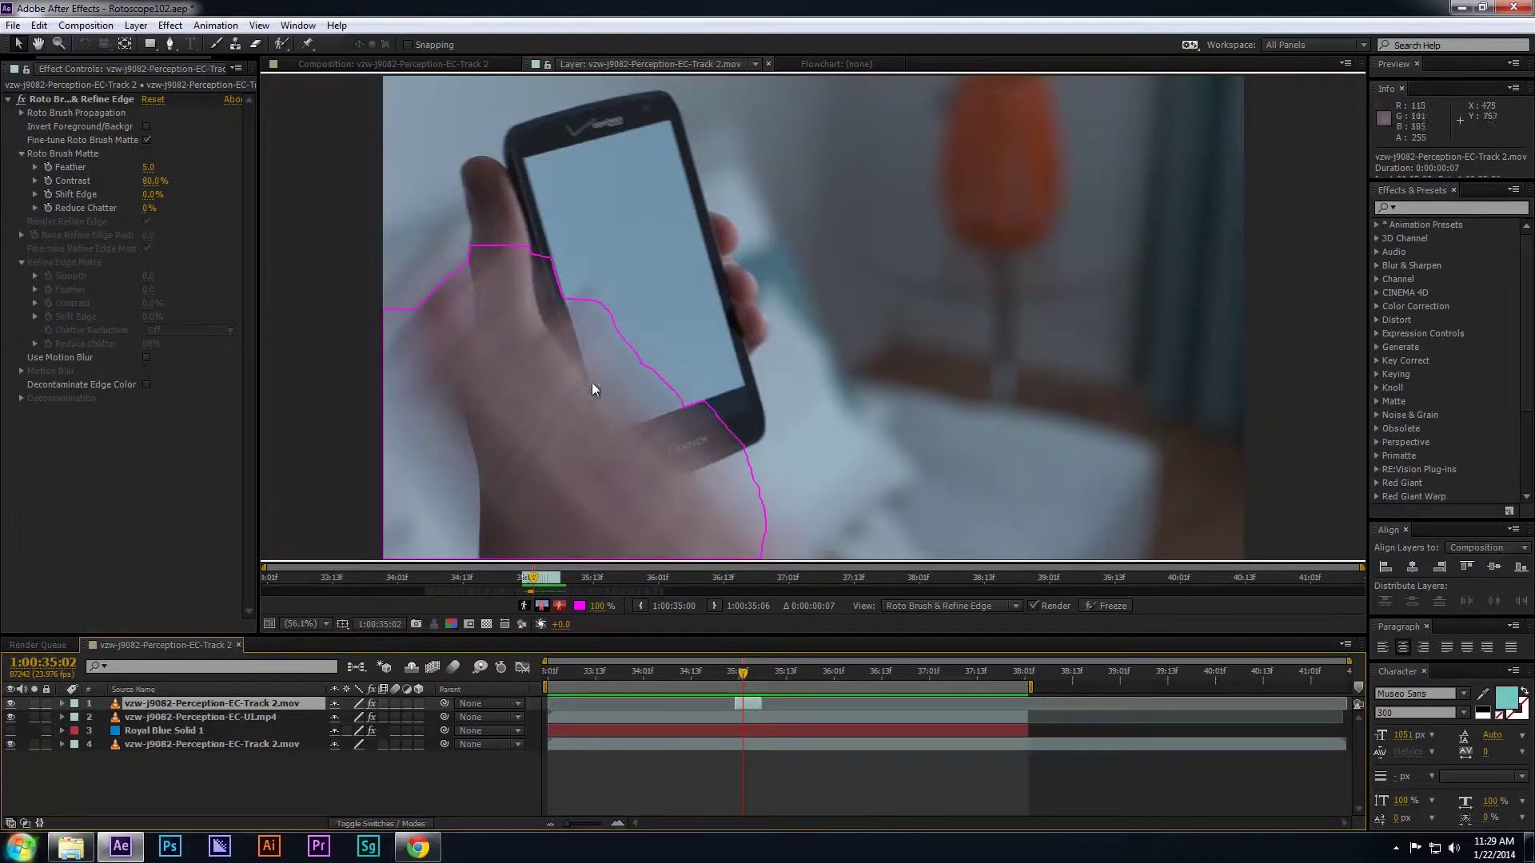
key(alt+w)
mouse_move(548, 248)
mouse_down()
mouse_move(596, 303)
mouse_move(552, 300)
mouse_up()
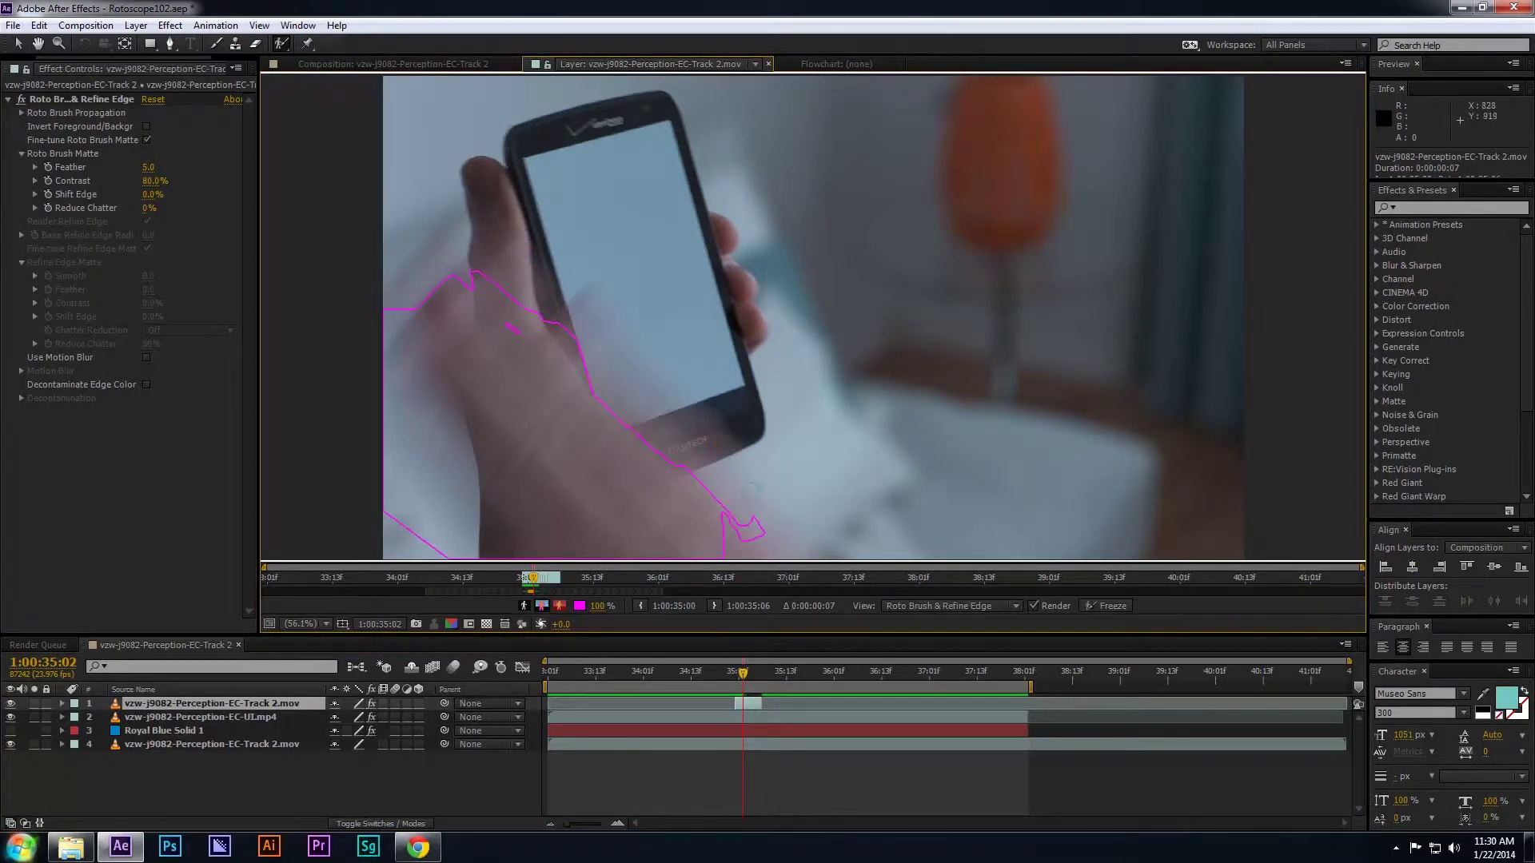
drag(750, 516, 770, 547)
Step: On the next frame, clear stray matte areas along the phone edge and add the missing thumb
key(Page_Down)
drag(548, 197, 756, 435)
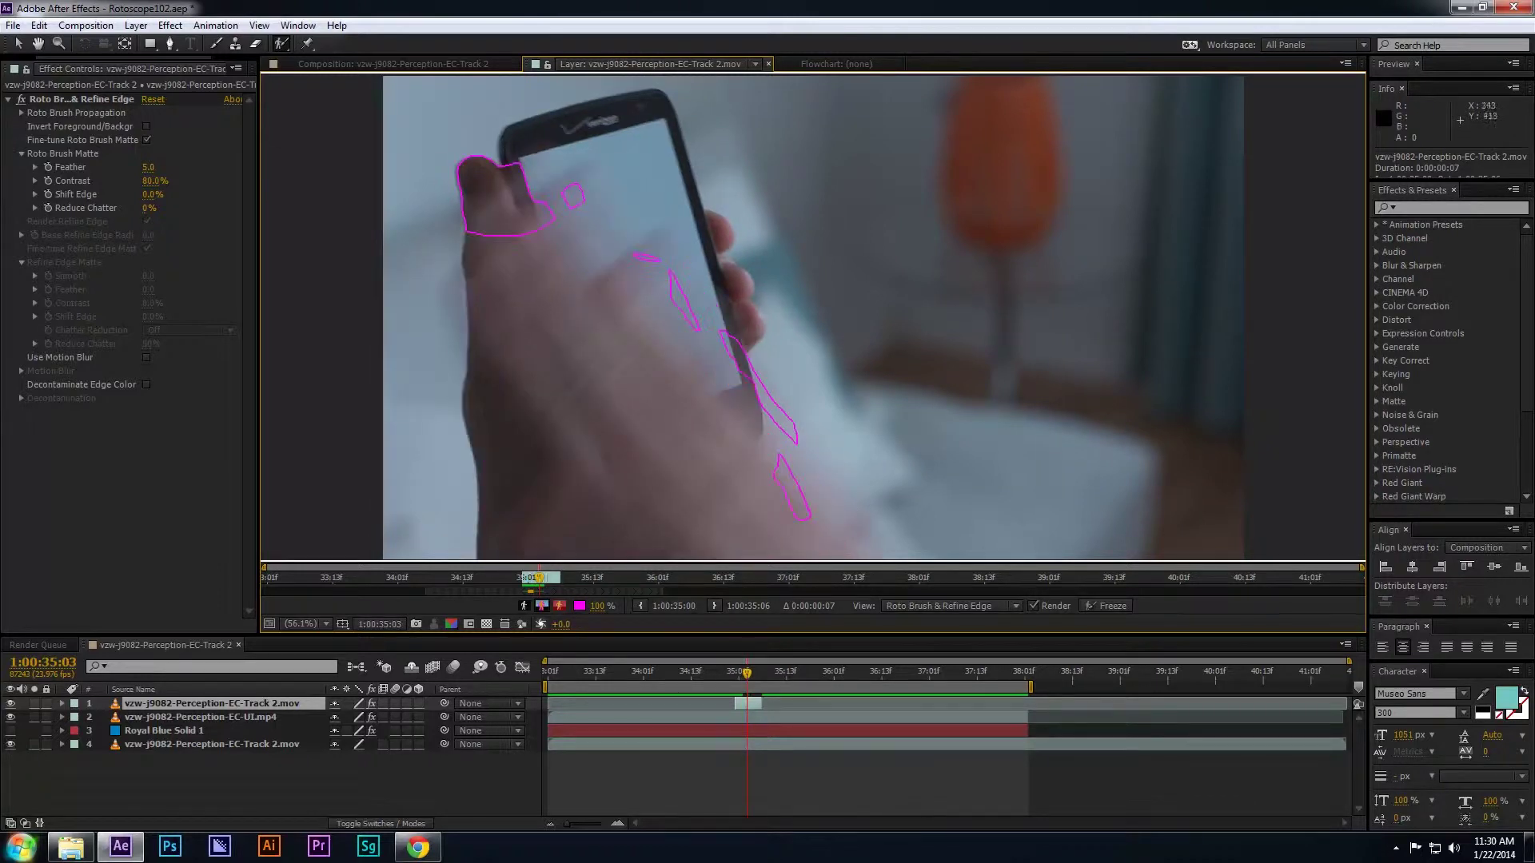
drag(510, 198, 772, 463)
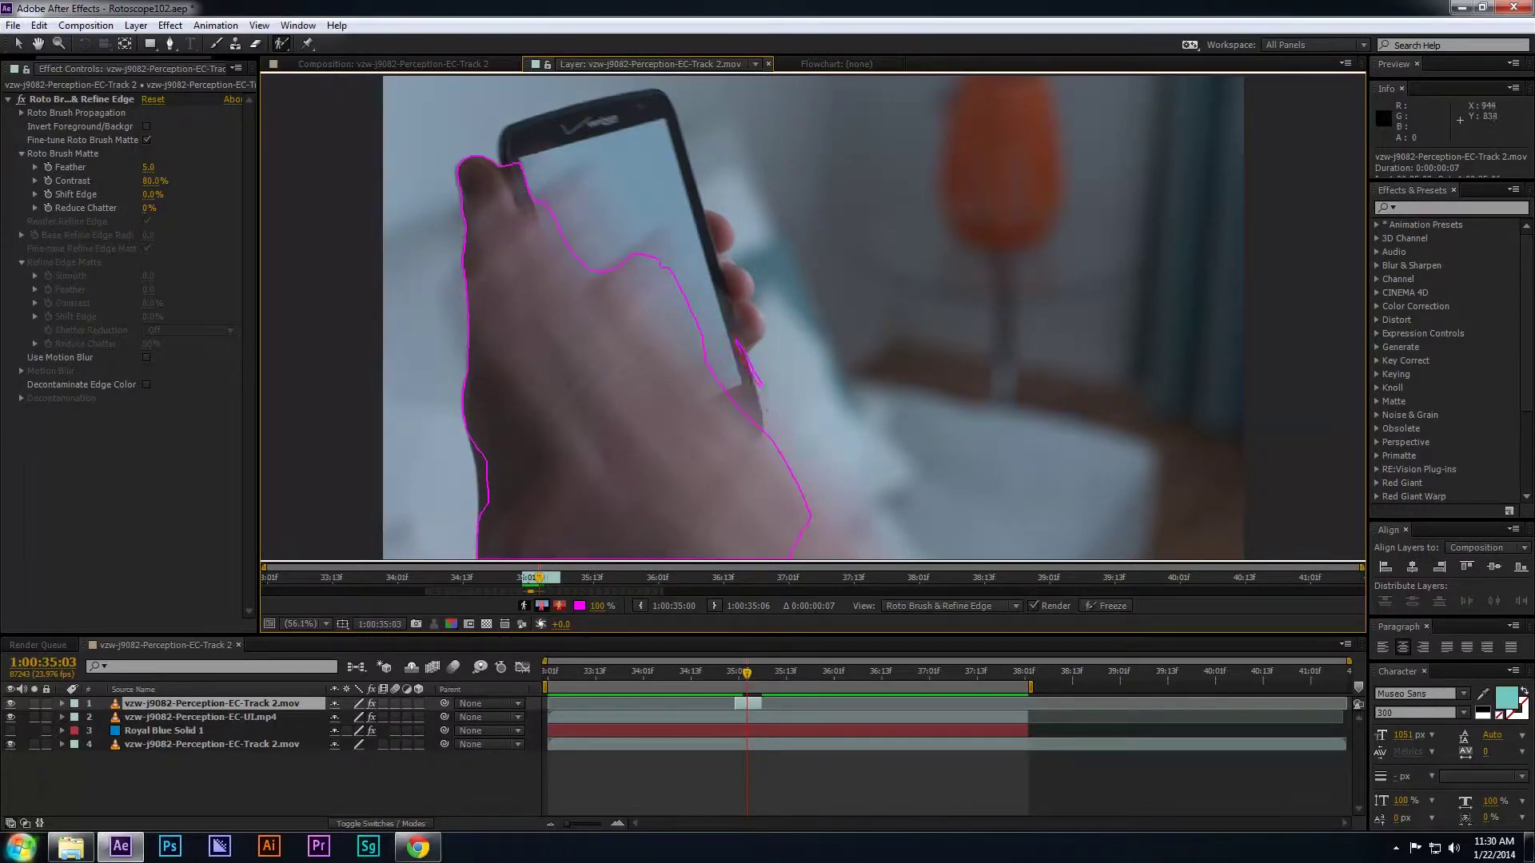
drag(743, 396, 627, 247)
Step: Over the following two frames, subtract the phone edge and fingertip background and extend the matte along the thumb
key(Page_Down)
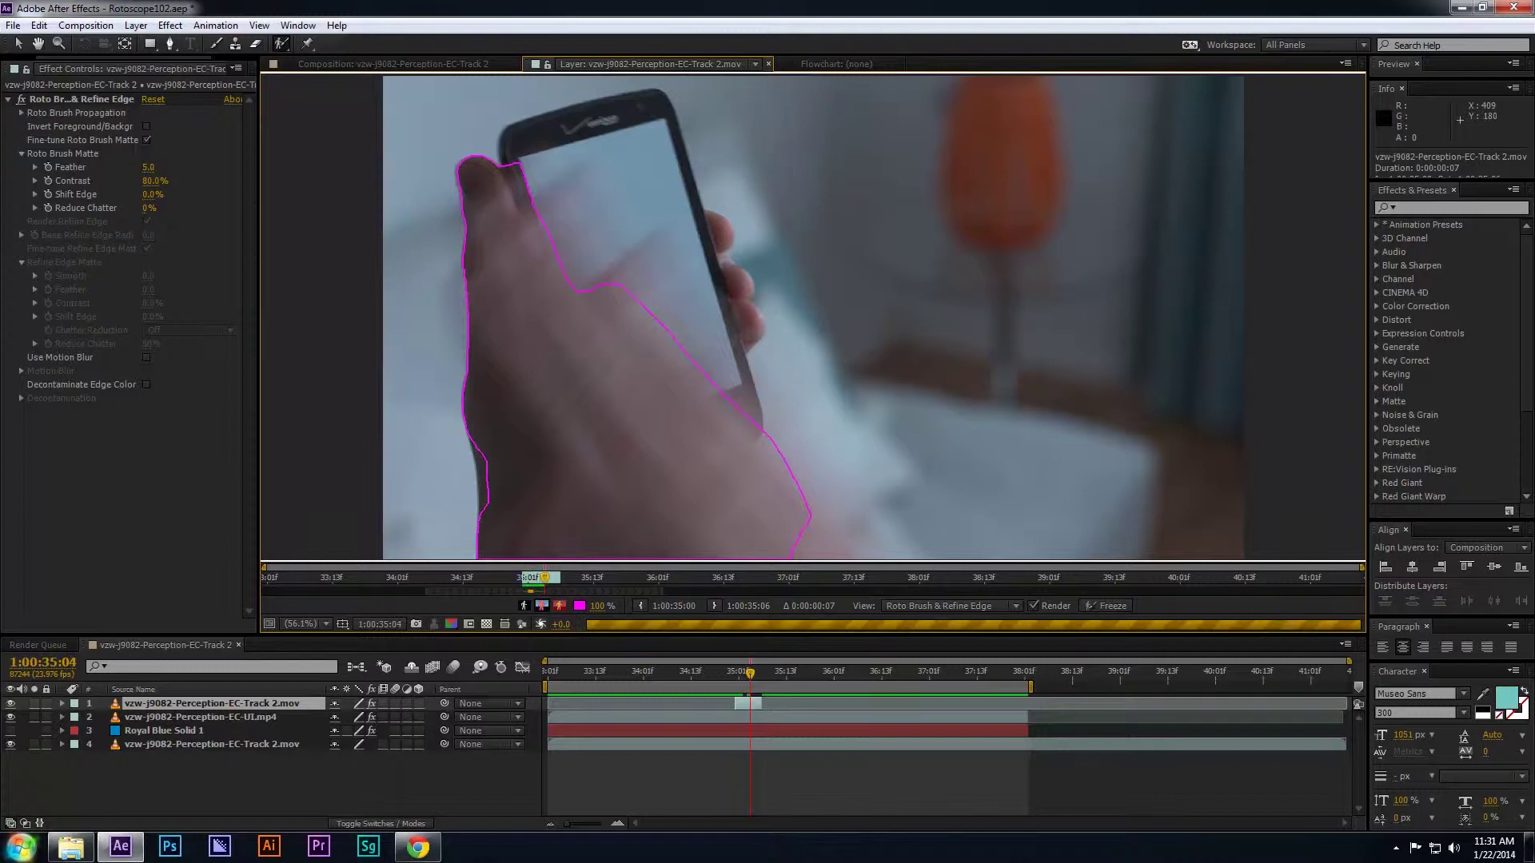
drag(573, 144, 587, 453)
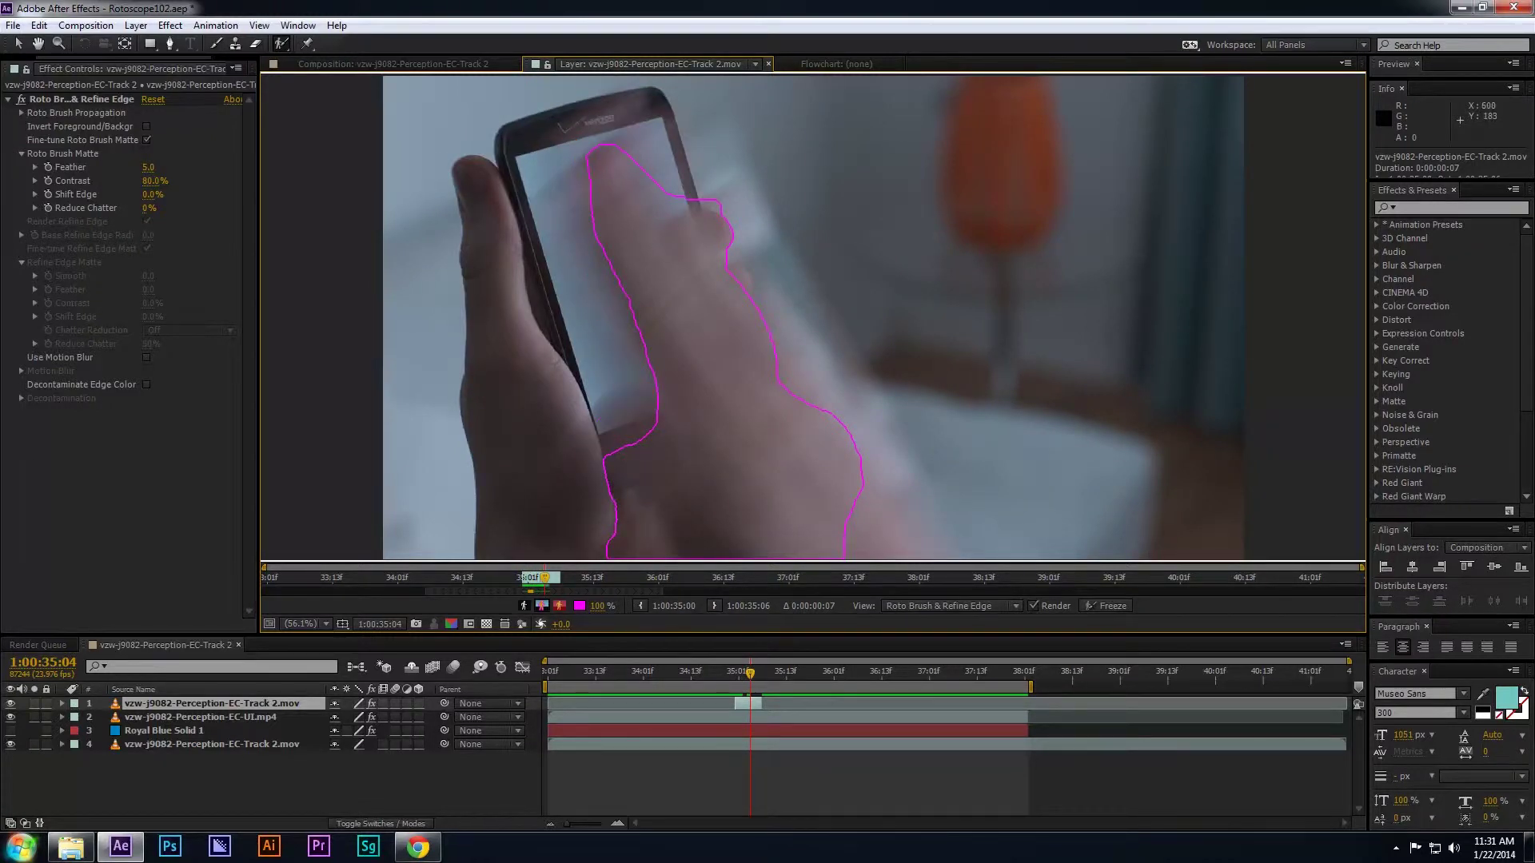
drag(668, 418, 633, 438)
drag(606, 196, 638, 459)
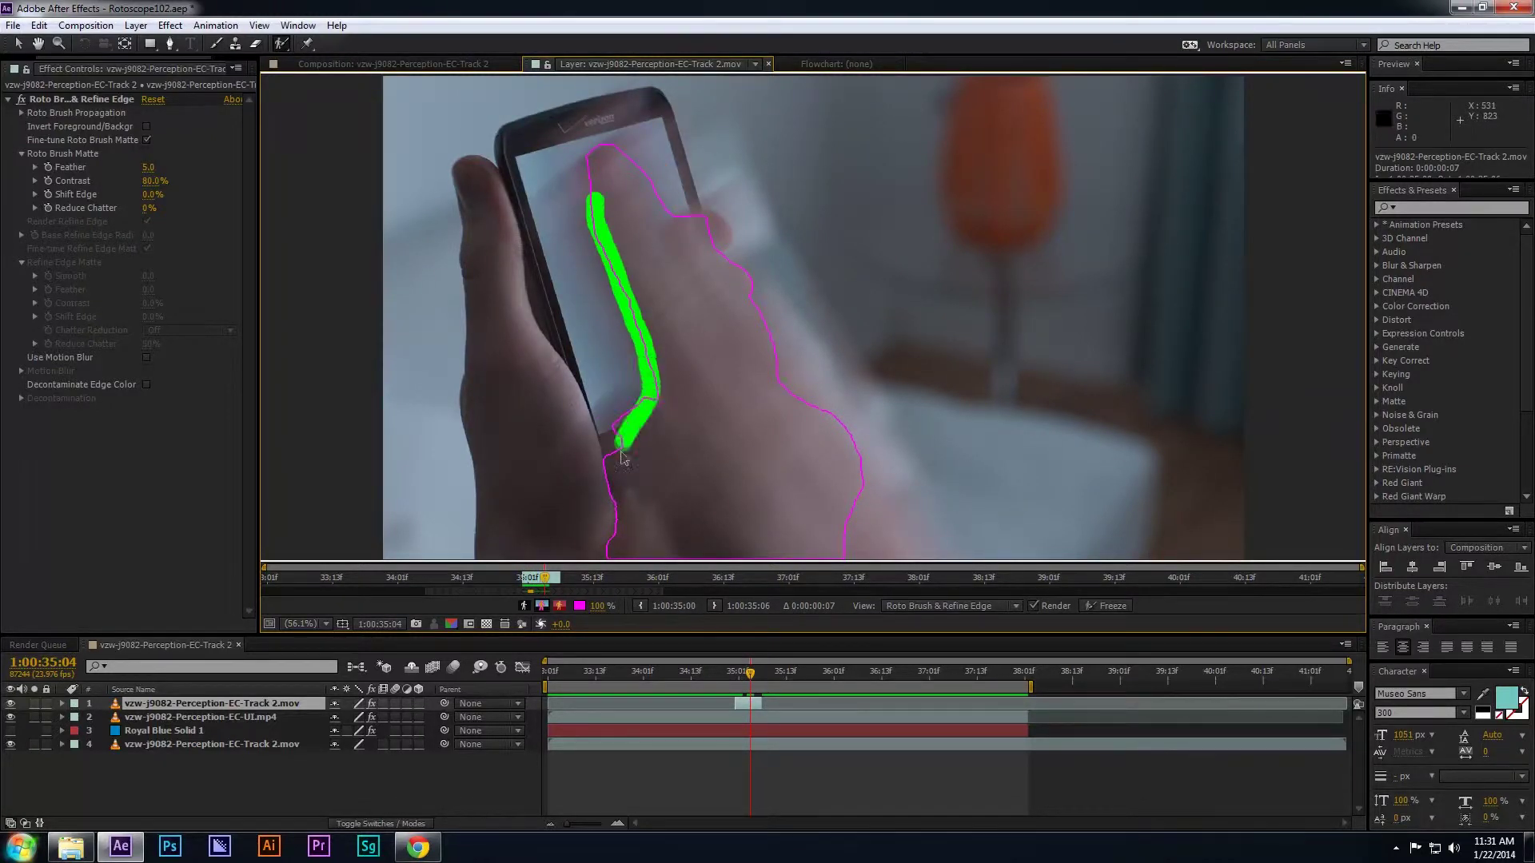
drag(654, 169, 664, 209)
click(668, 210)
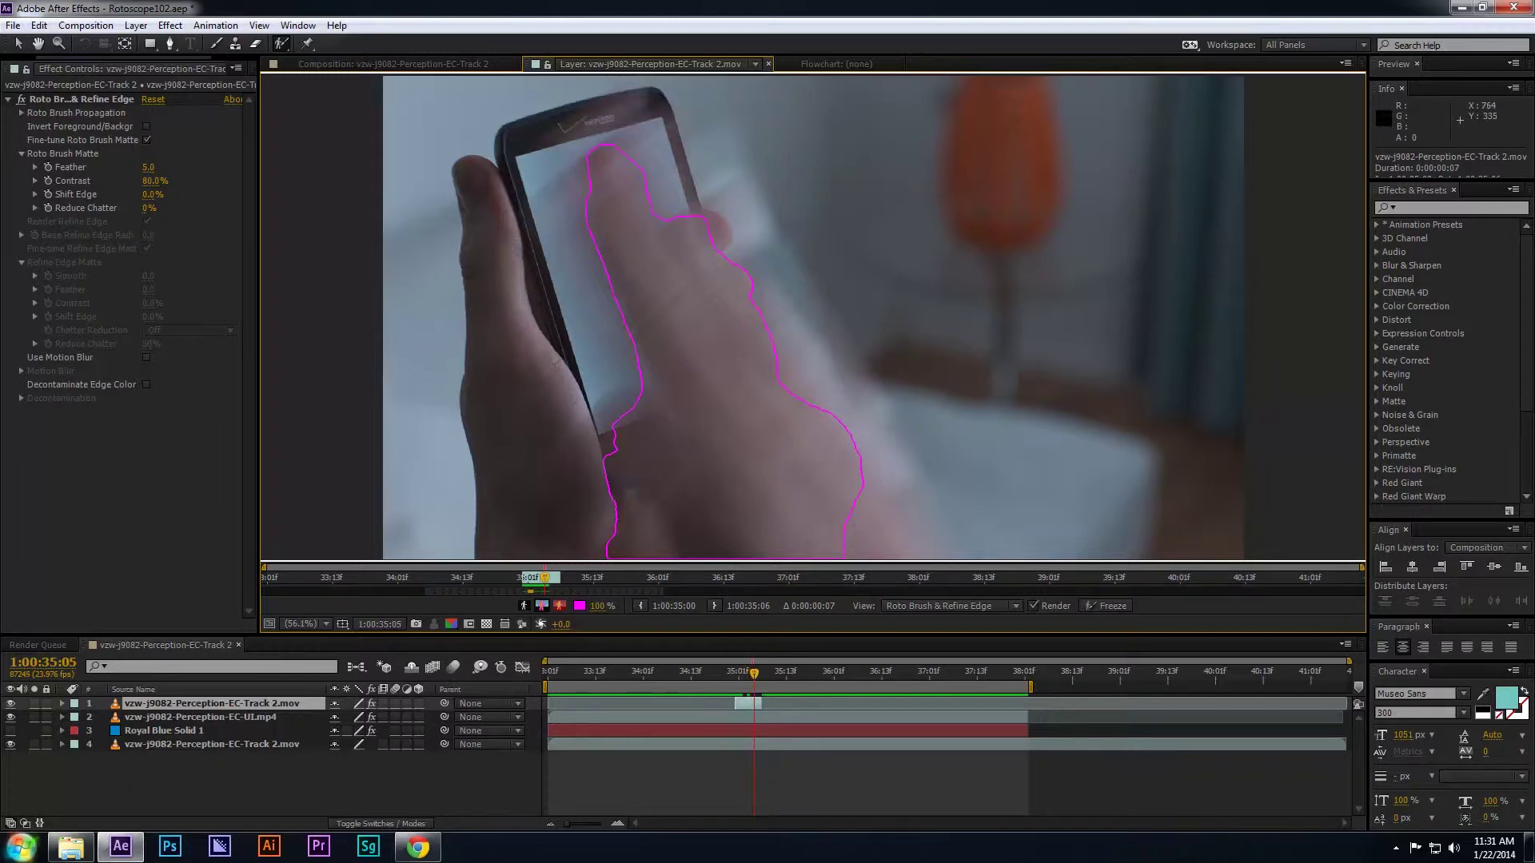
key(Page_Down)
drag(655, 110, 663, 172)
mouse_move(705, 342)
mouse_down()
mouse_move(656, 355)
mouse_move(697, 483)
mouse_up()
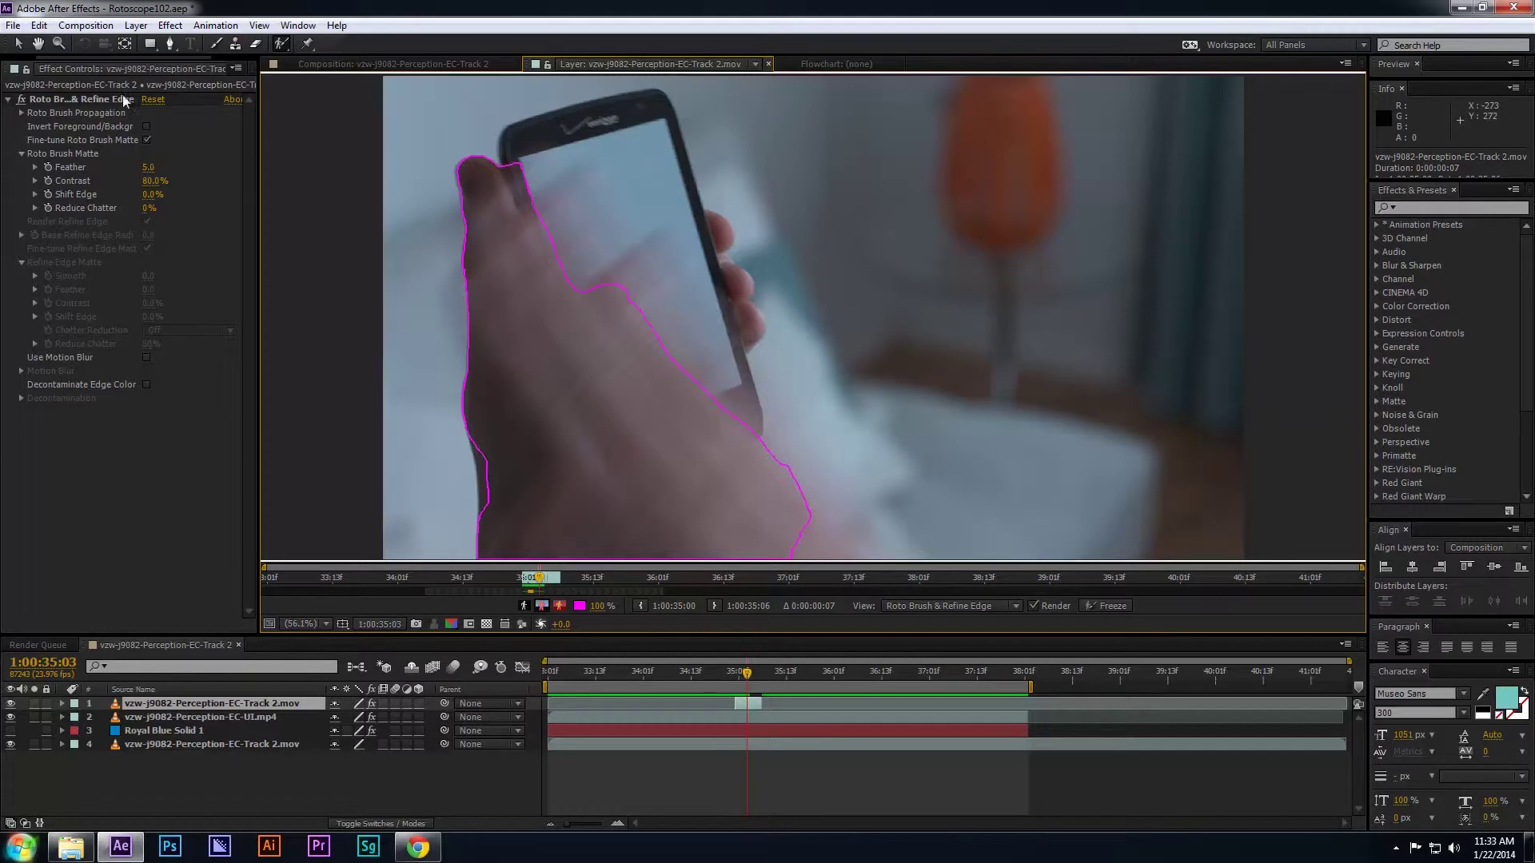
Step: Widen Effect Controls, set Roto Brush & Refine Edge's Reduce Chatter to 50, then view the composite
drag(250, 90, 343, 96)
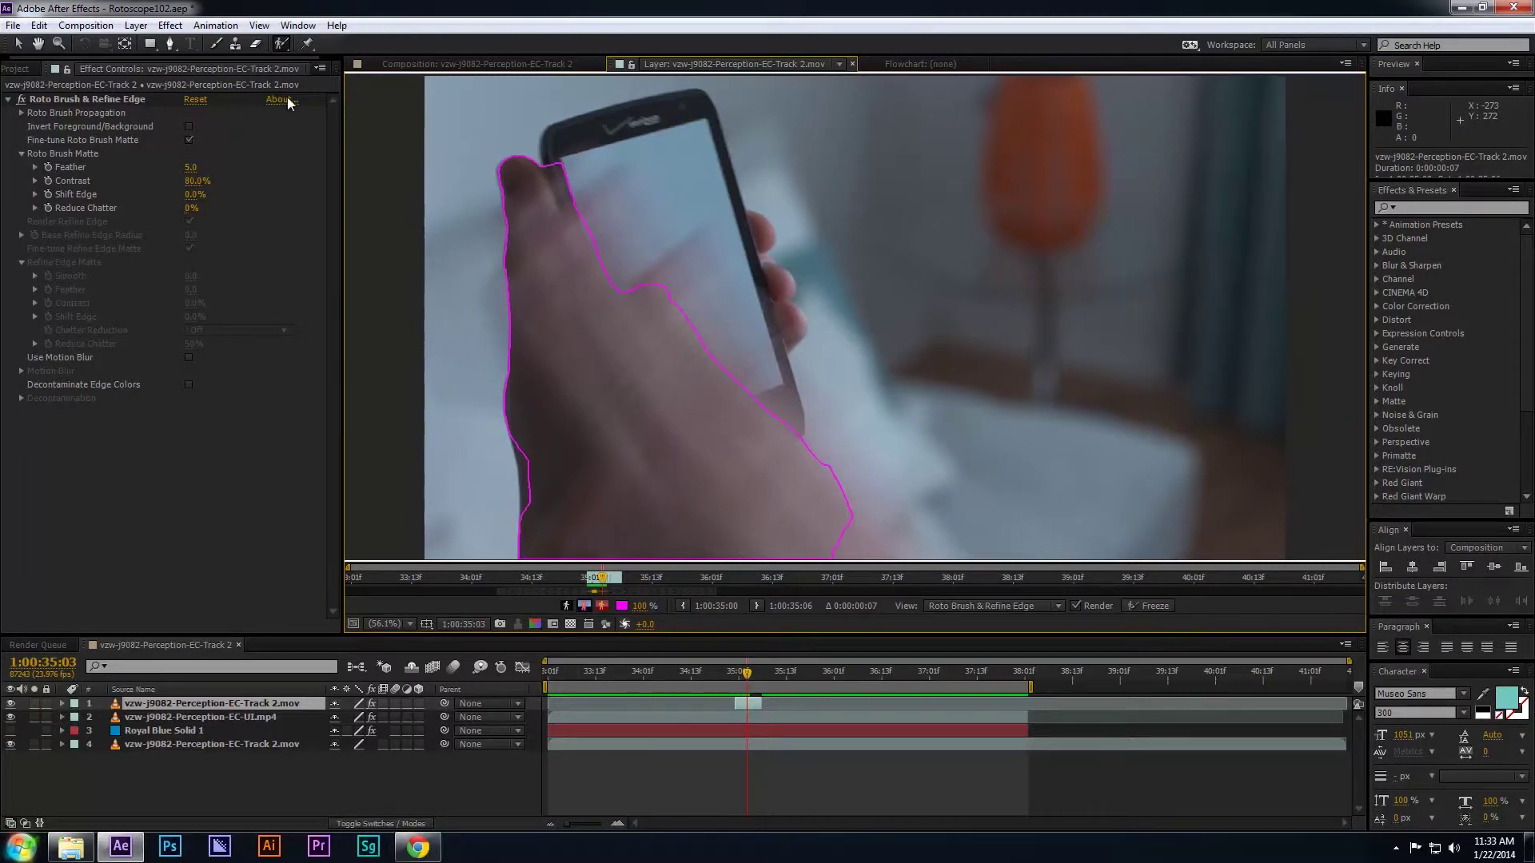
click(77, 97)
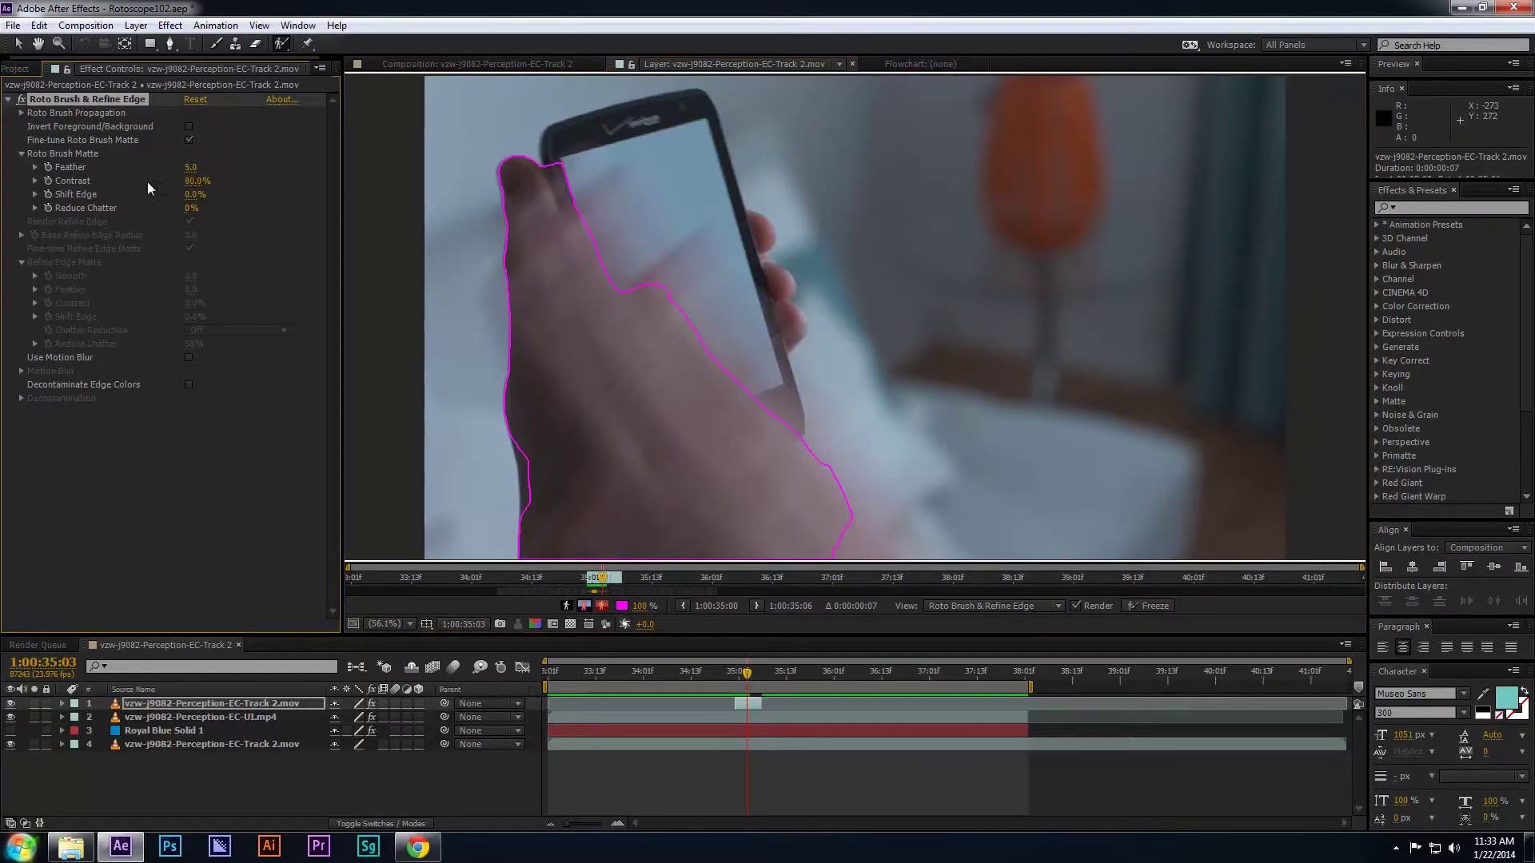
click(33, 207)
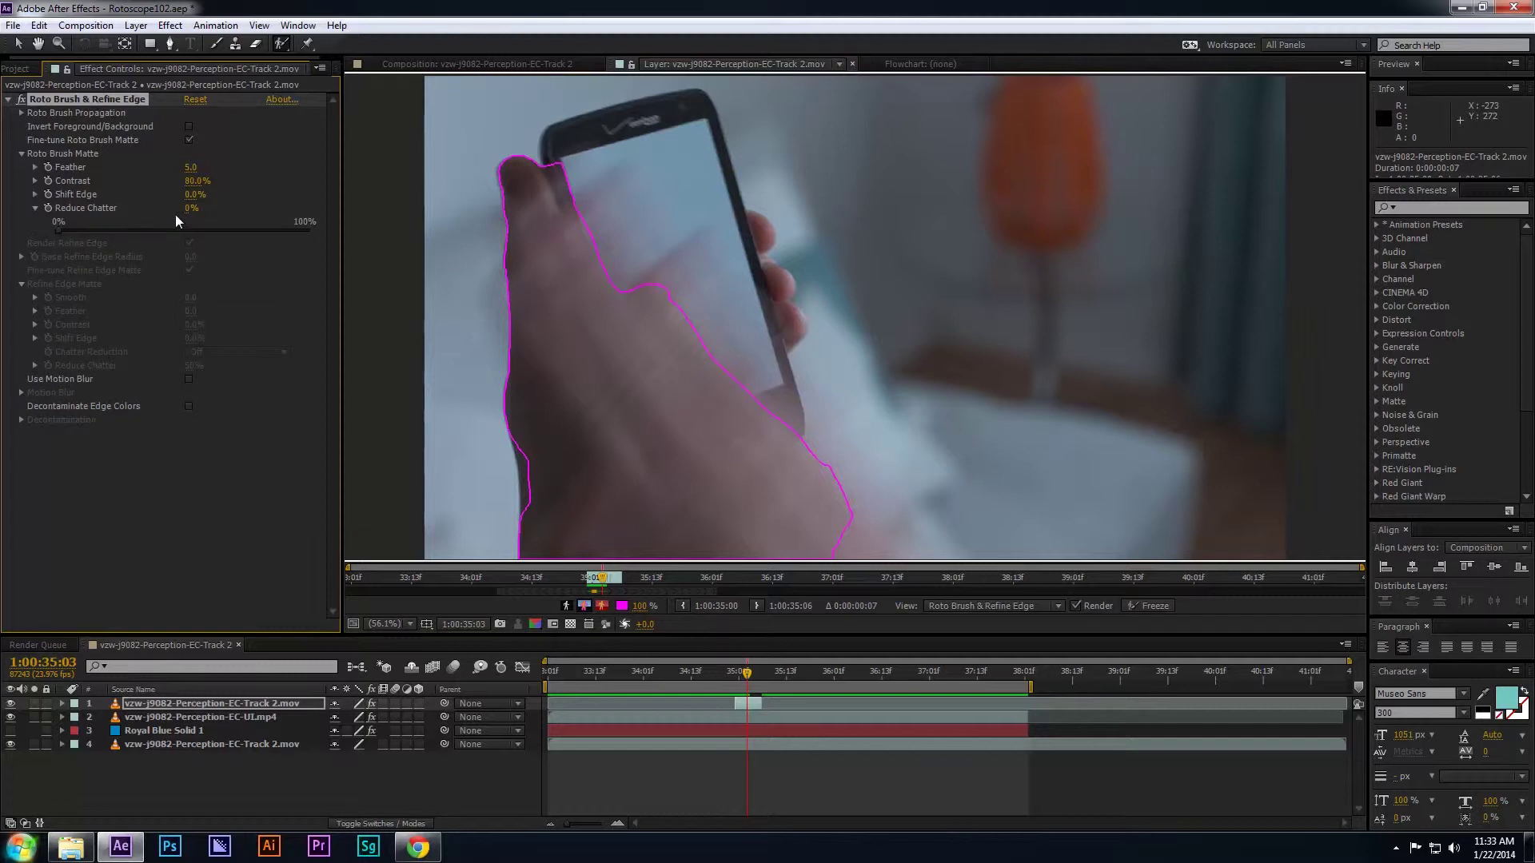
click(191, 210)
text(50)
key(Return)
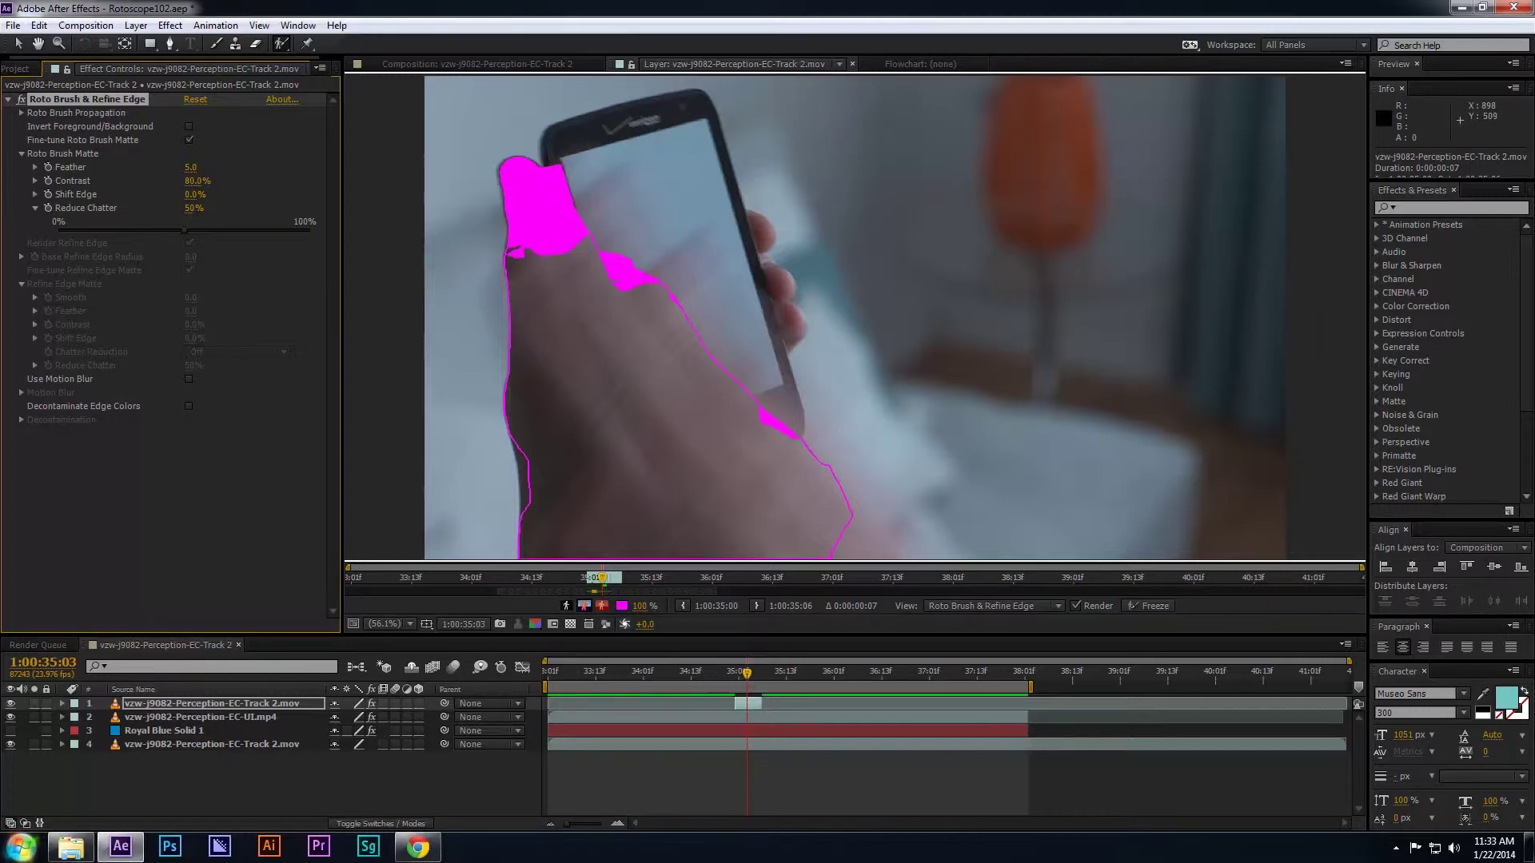
click(521, 66)
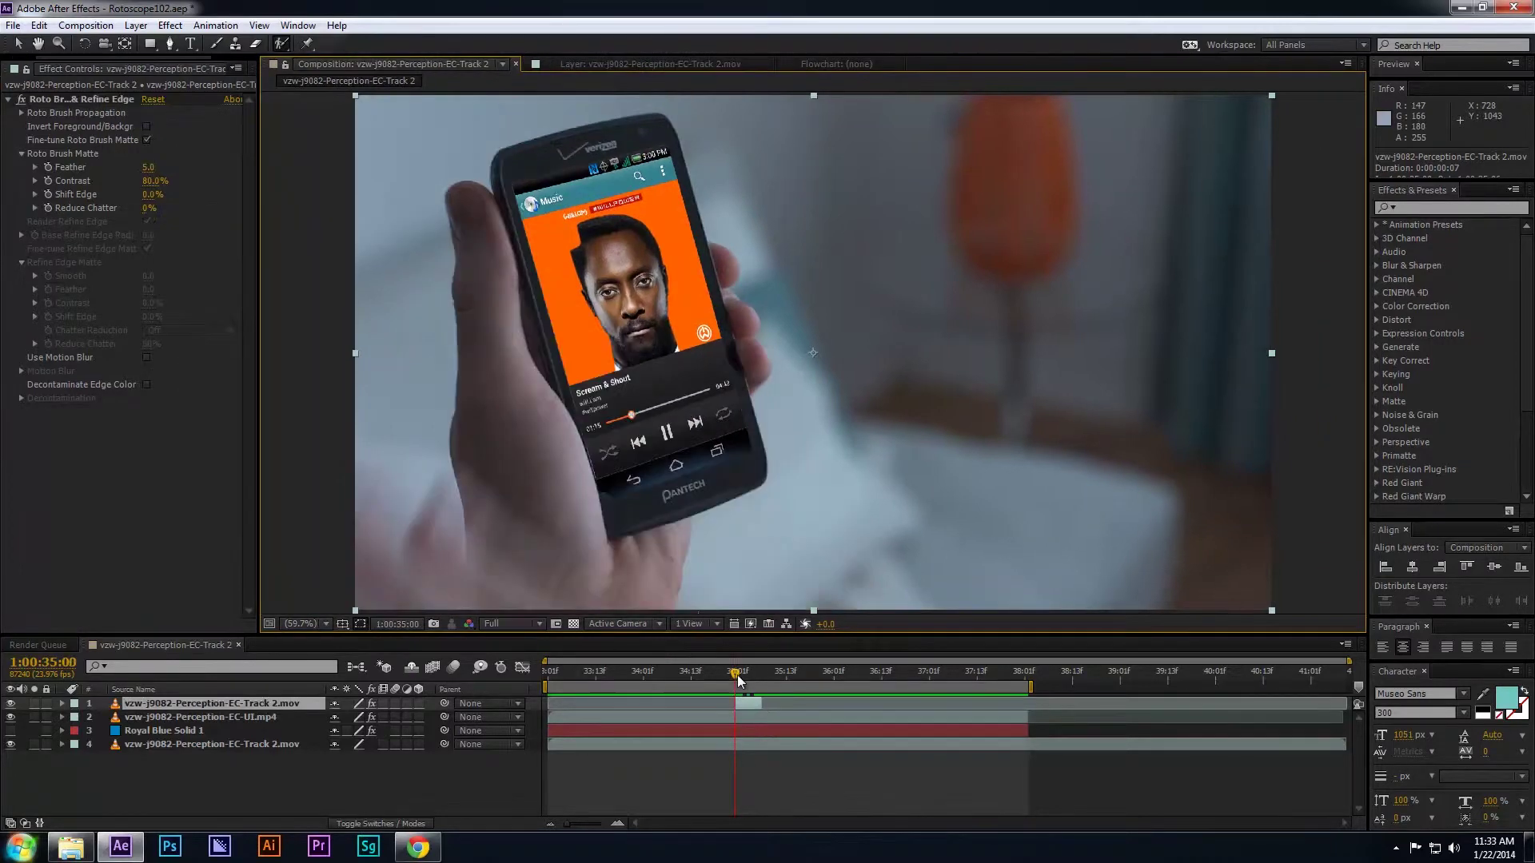
Step: Toggle Use Motion Blur on the roto effect to compare, leave it enabled, and go back to the Layer view
drag(737, 675, 750, 679)
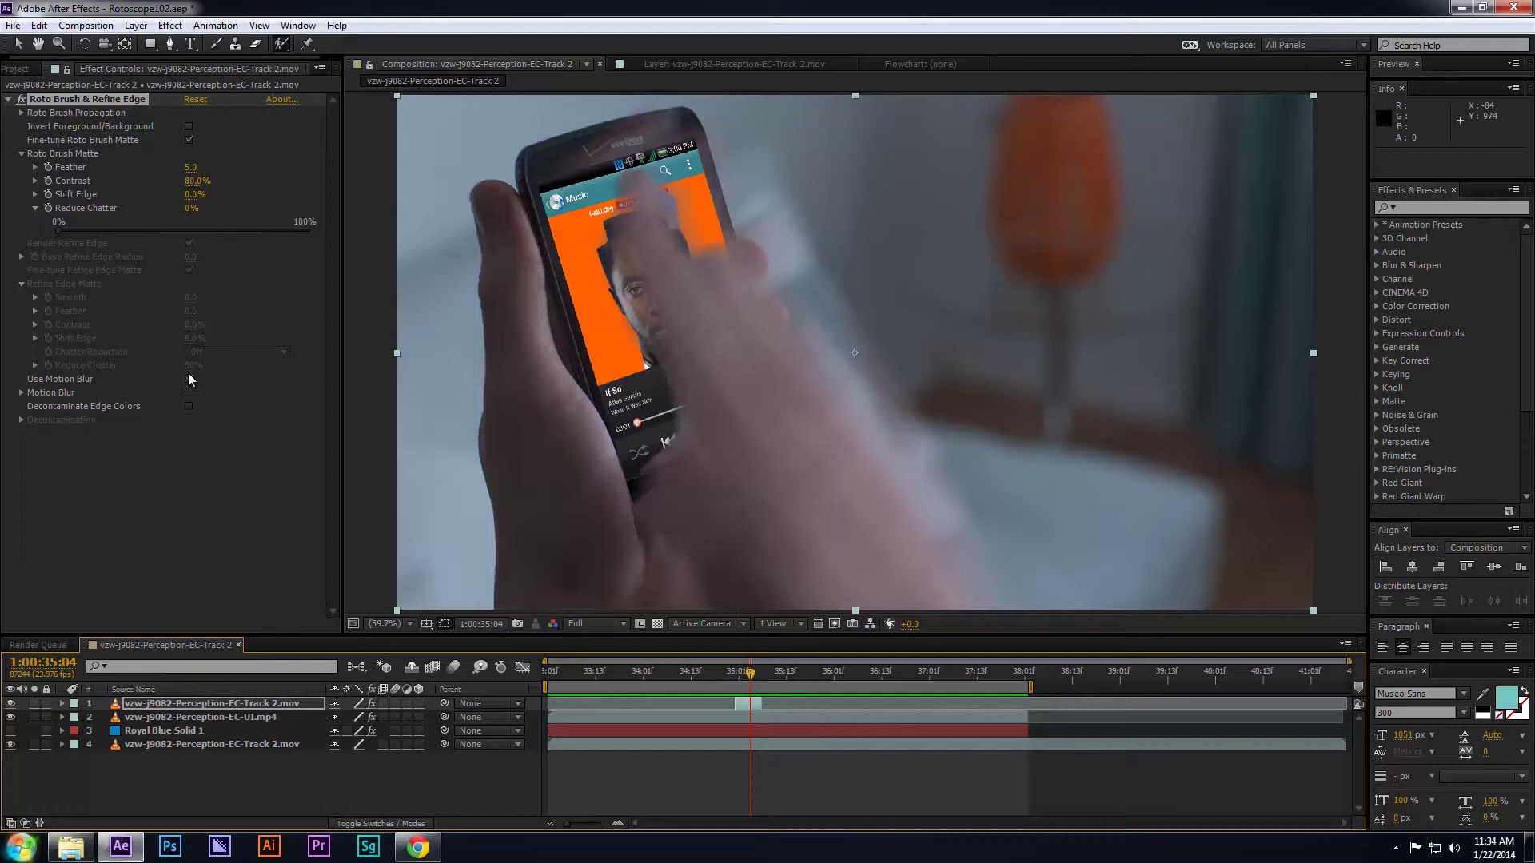
click(190, 379)
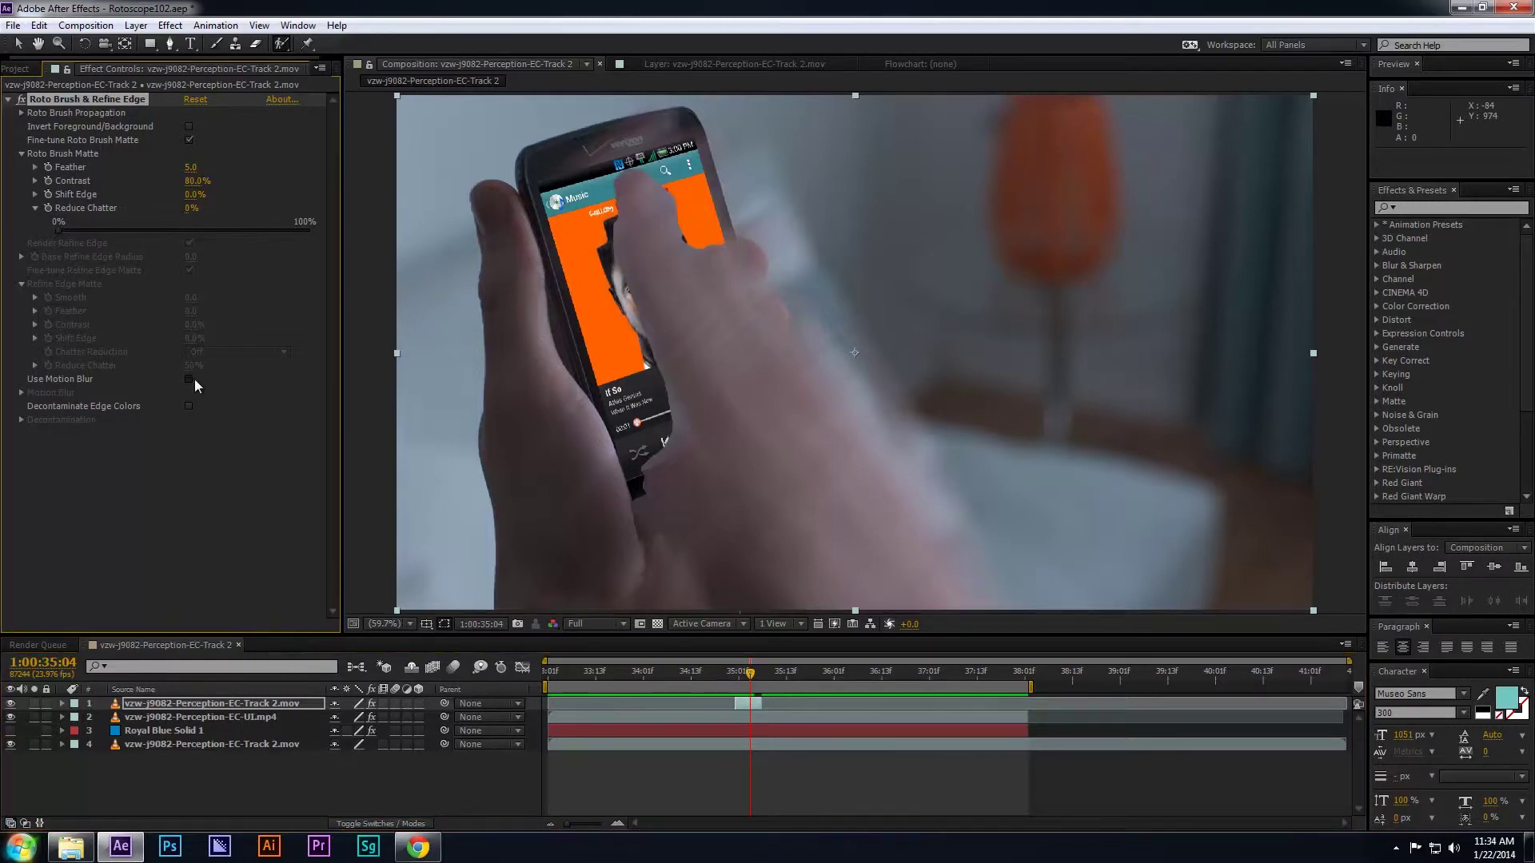
click(190, 379)
click(189, 379)
click(189, 379)
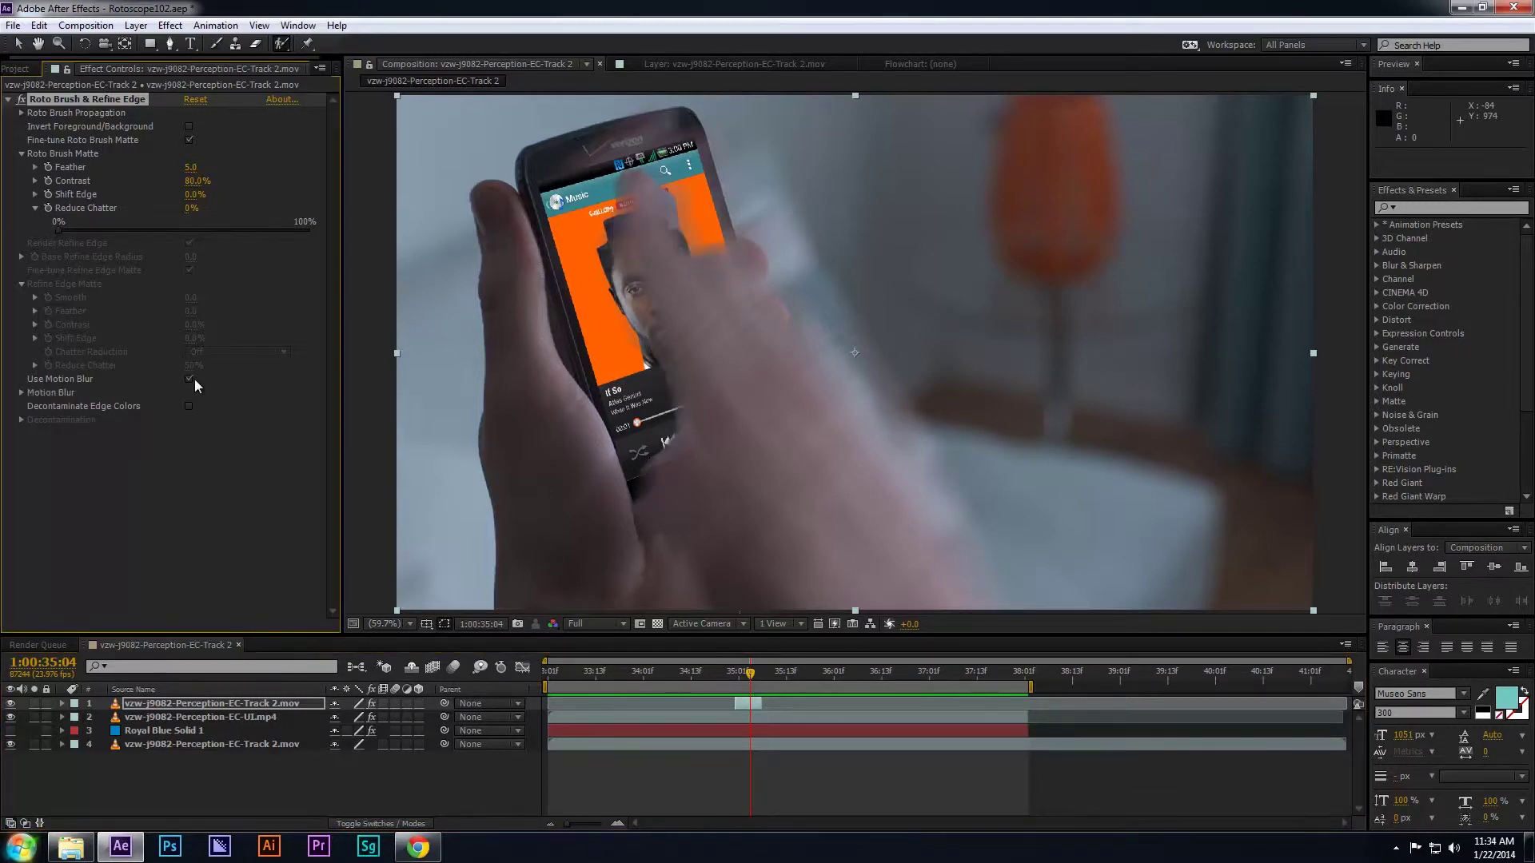
click(726, 64)
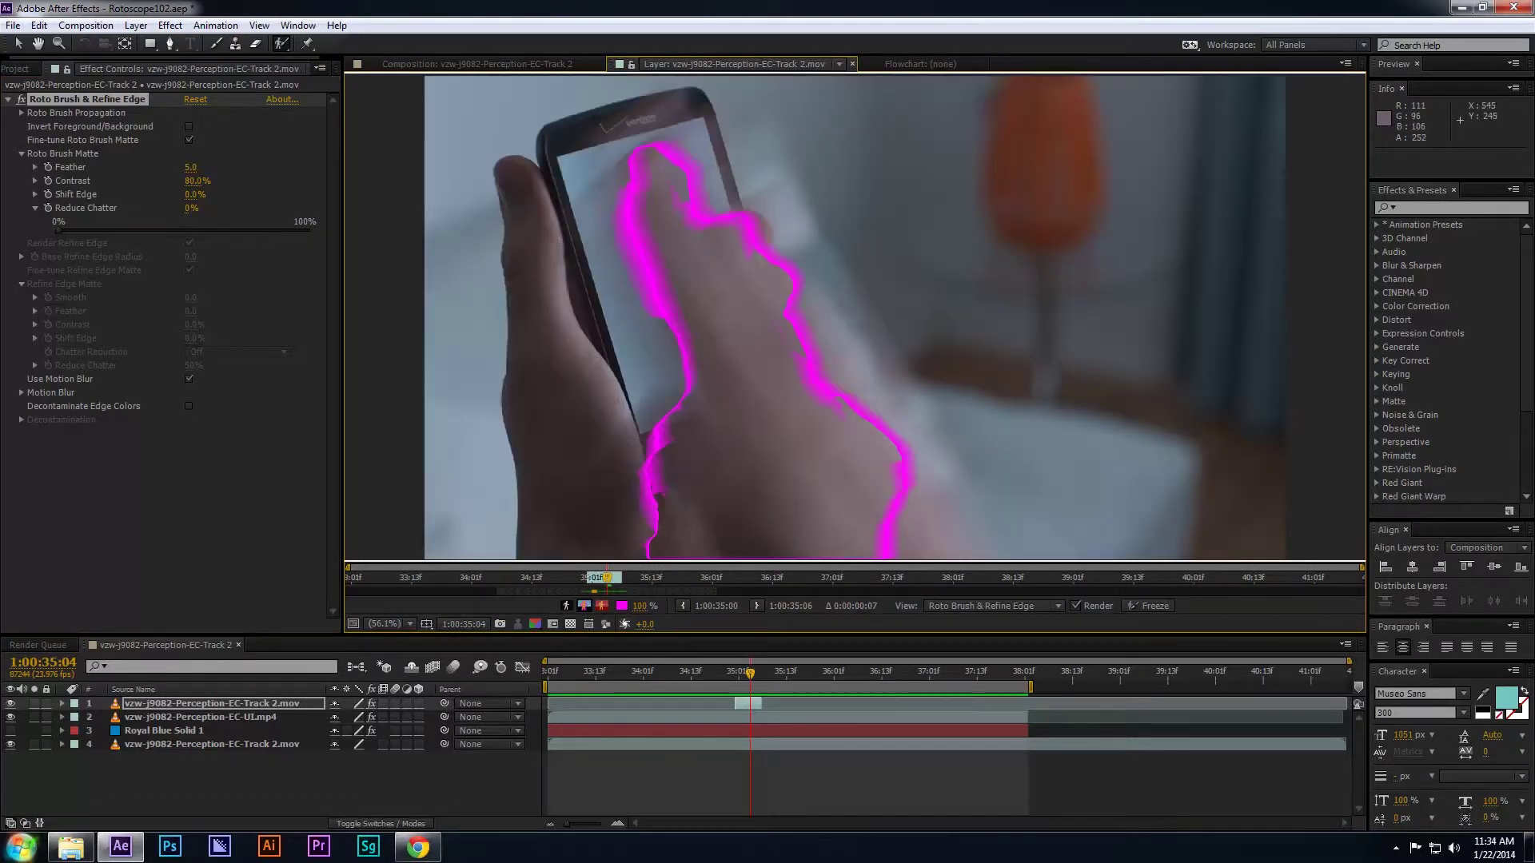
Step: Recheck matte motion blur, then fix the thumb and fingertip roto edges on two adjacent frames
click(190, 379)
click(190, 379)
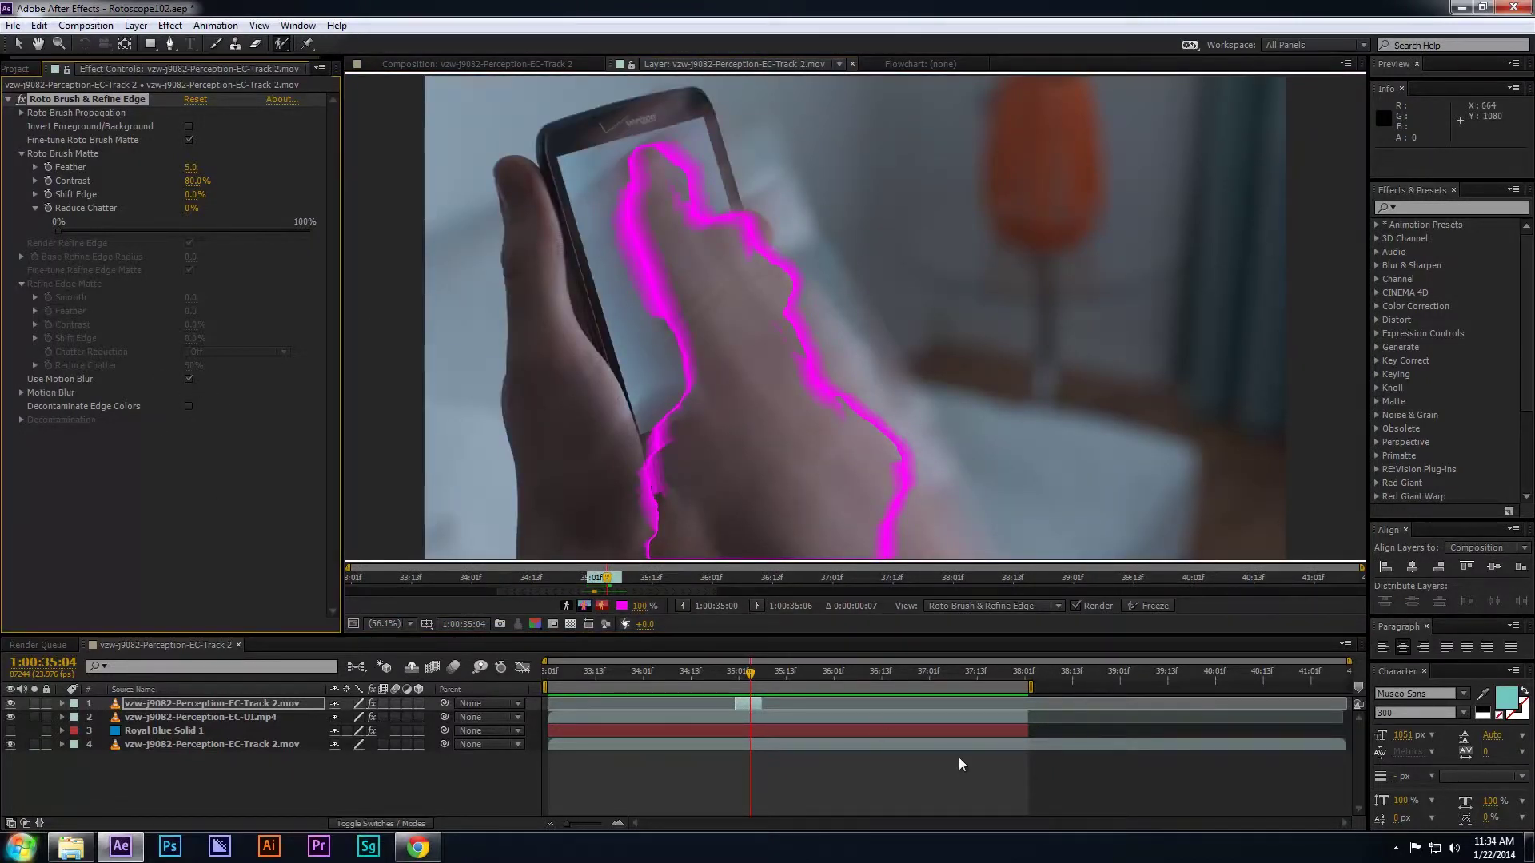
key(Page_Up)
click(459, 63)
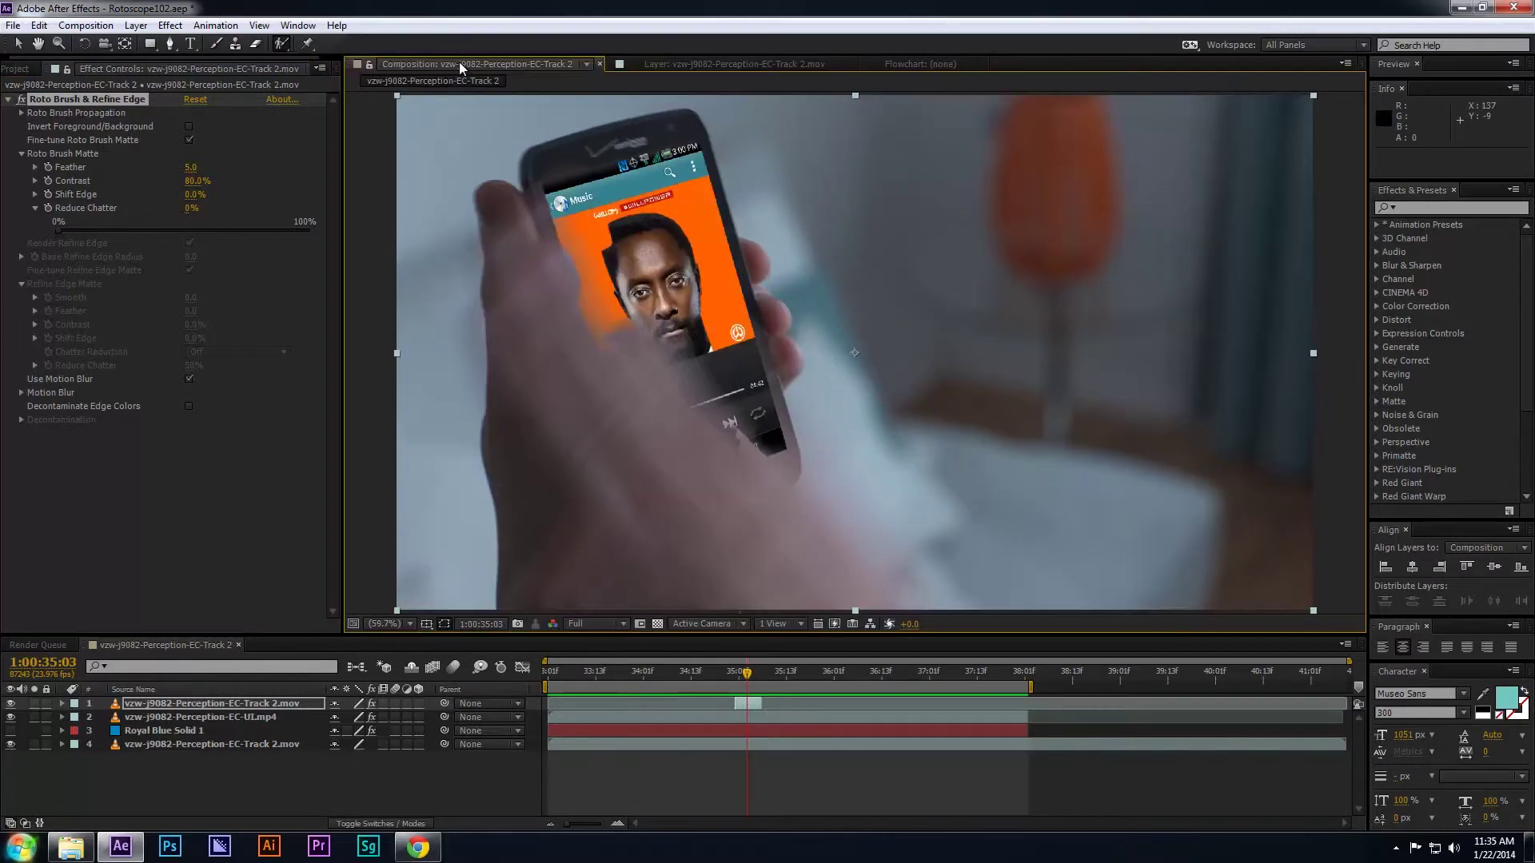
click(734, 64)
drag(586, 221, 606, 252)
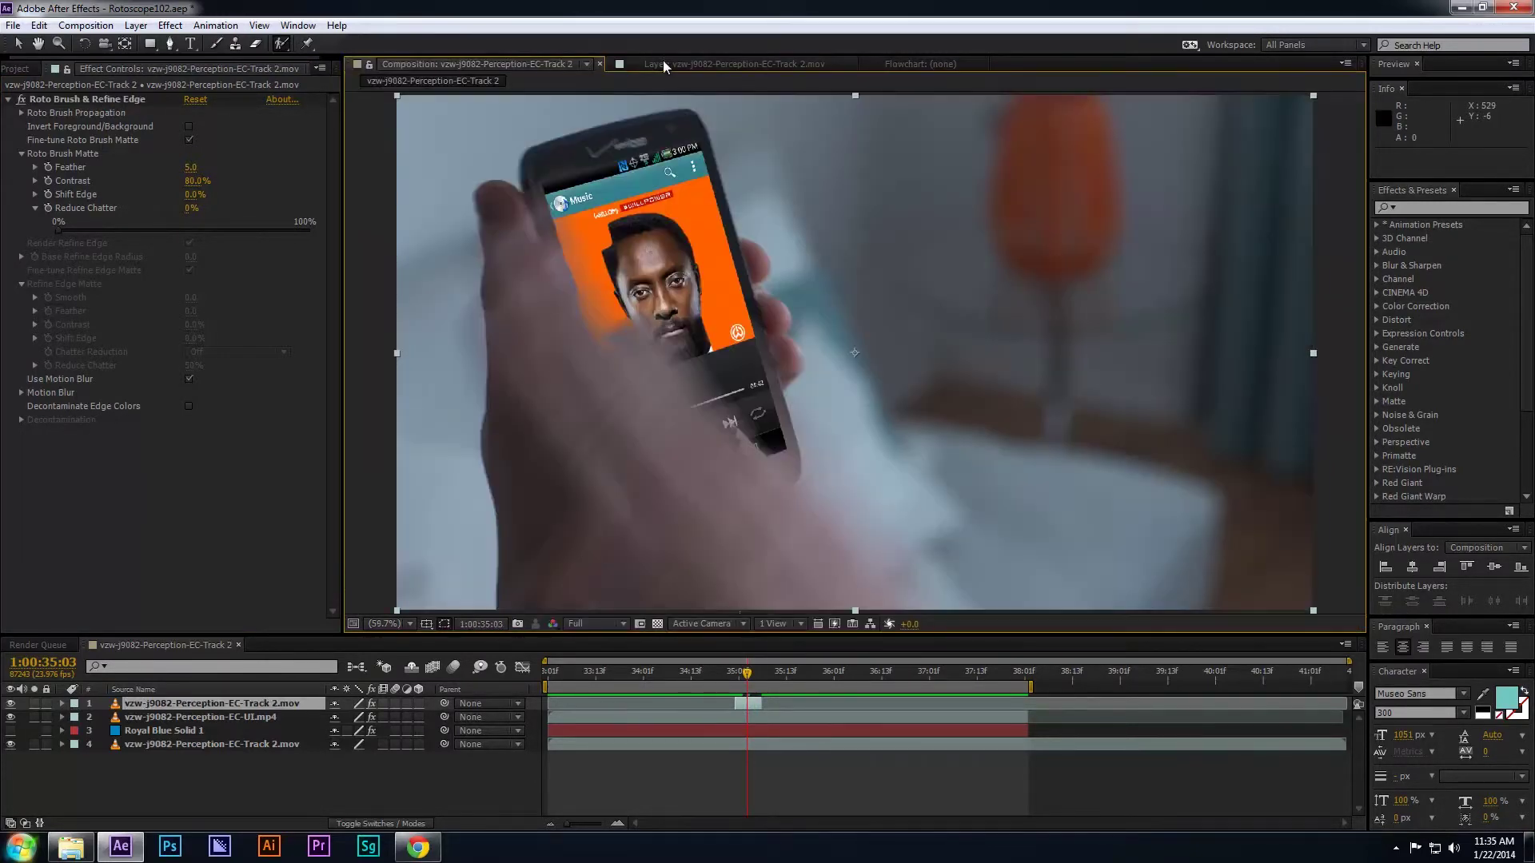
drag(627, 308, 646, 333)
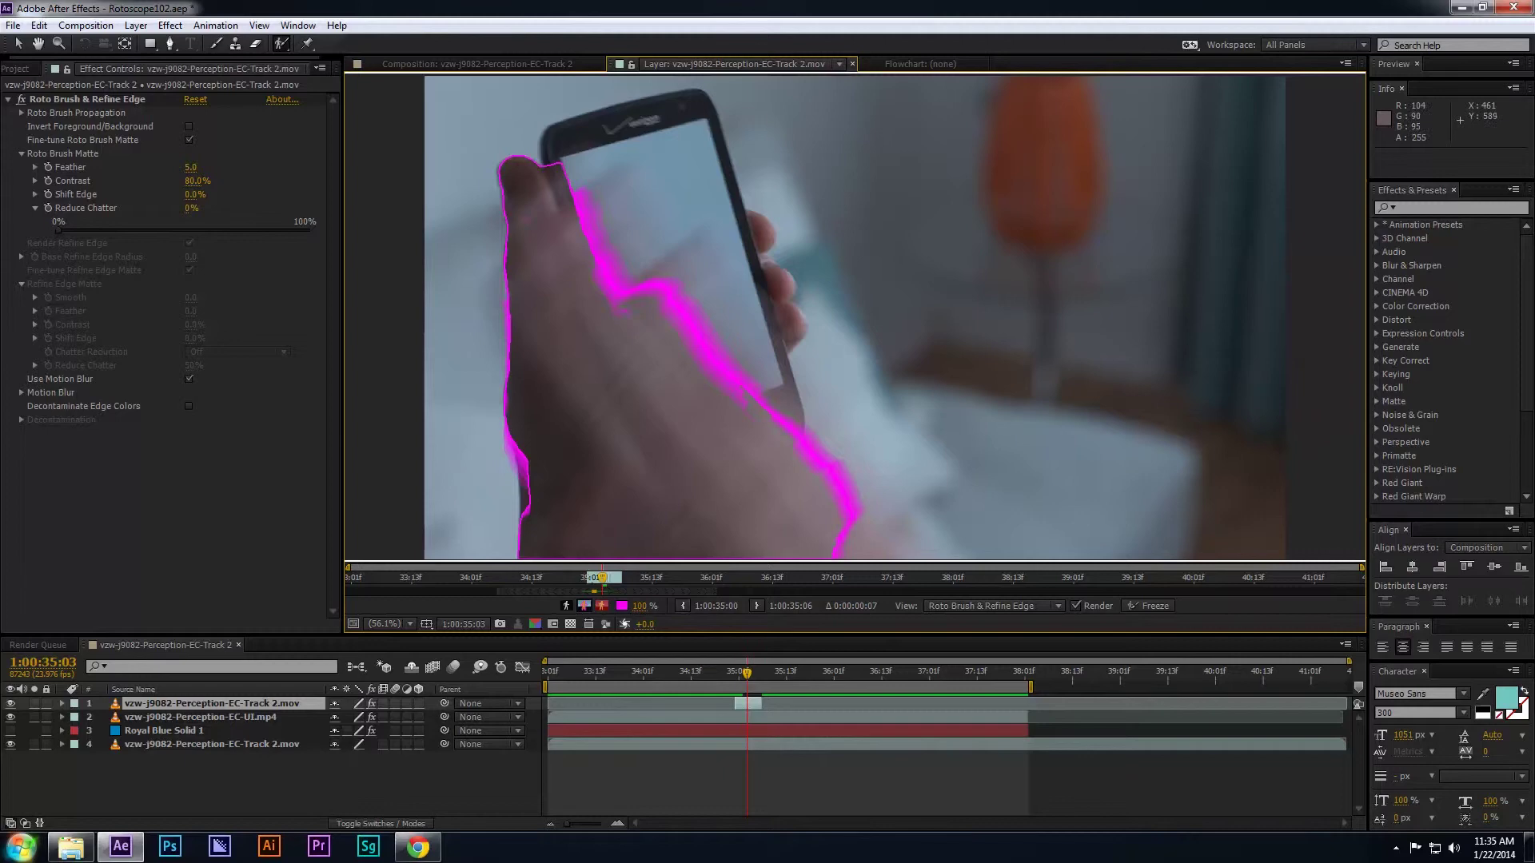
key(Page_Down)
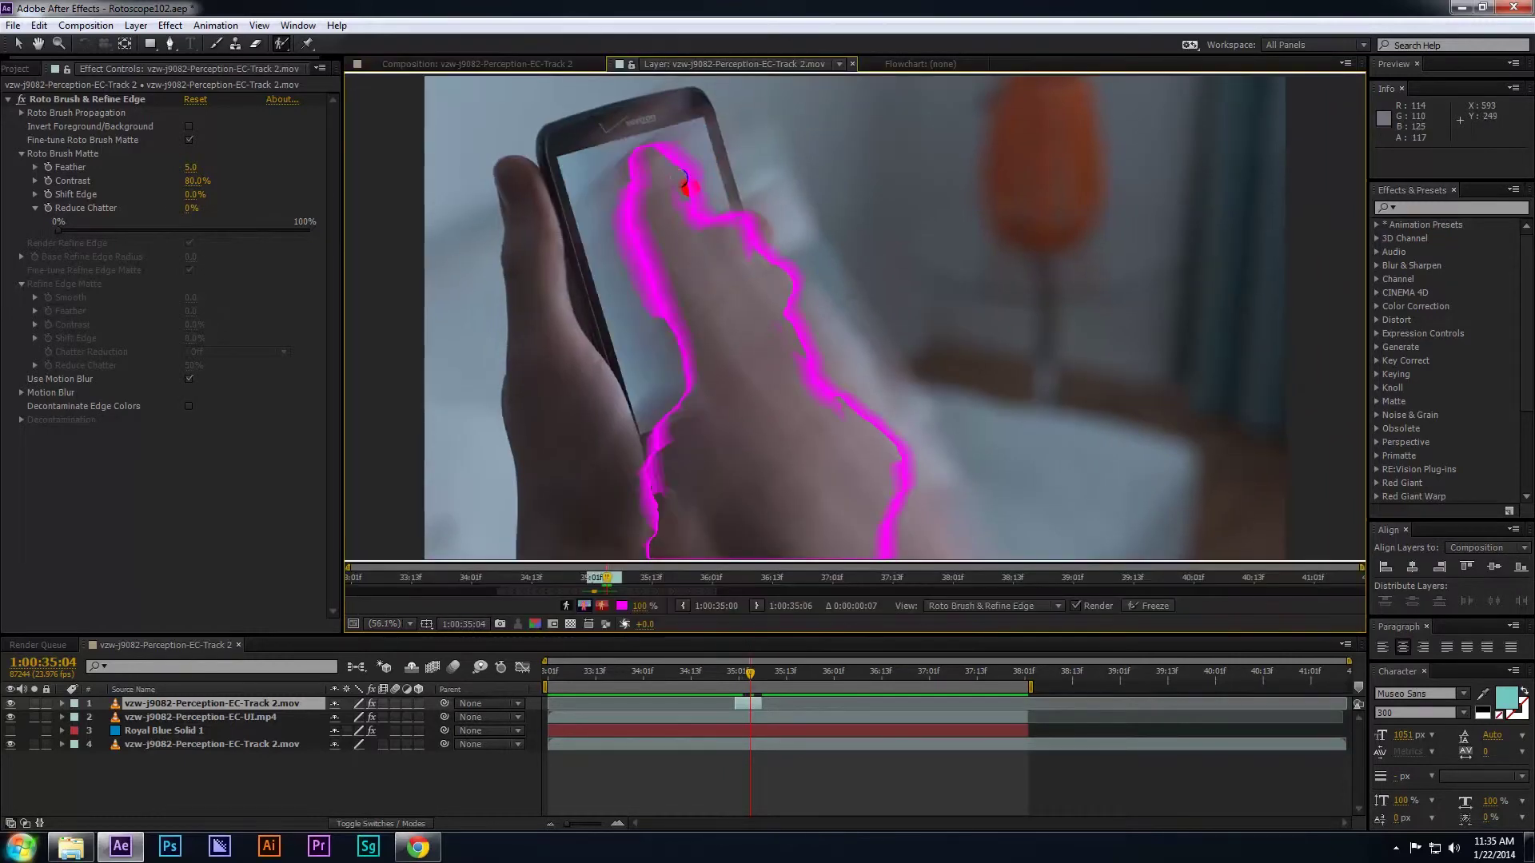
mouse_move(649, 154)
mouse_down()
mouse_move(681, 190)
mouse_move(667, 210)
mouse_up()
Step: Return to the composite at 1:00:35:00 and RAM-preview the shot
click(477, 64)
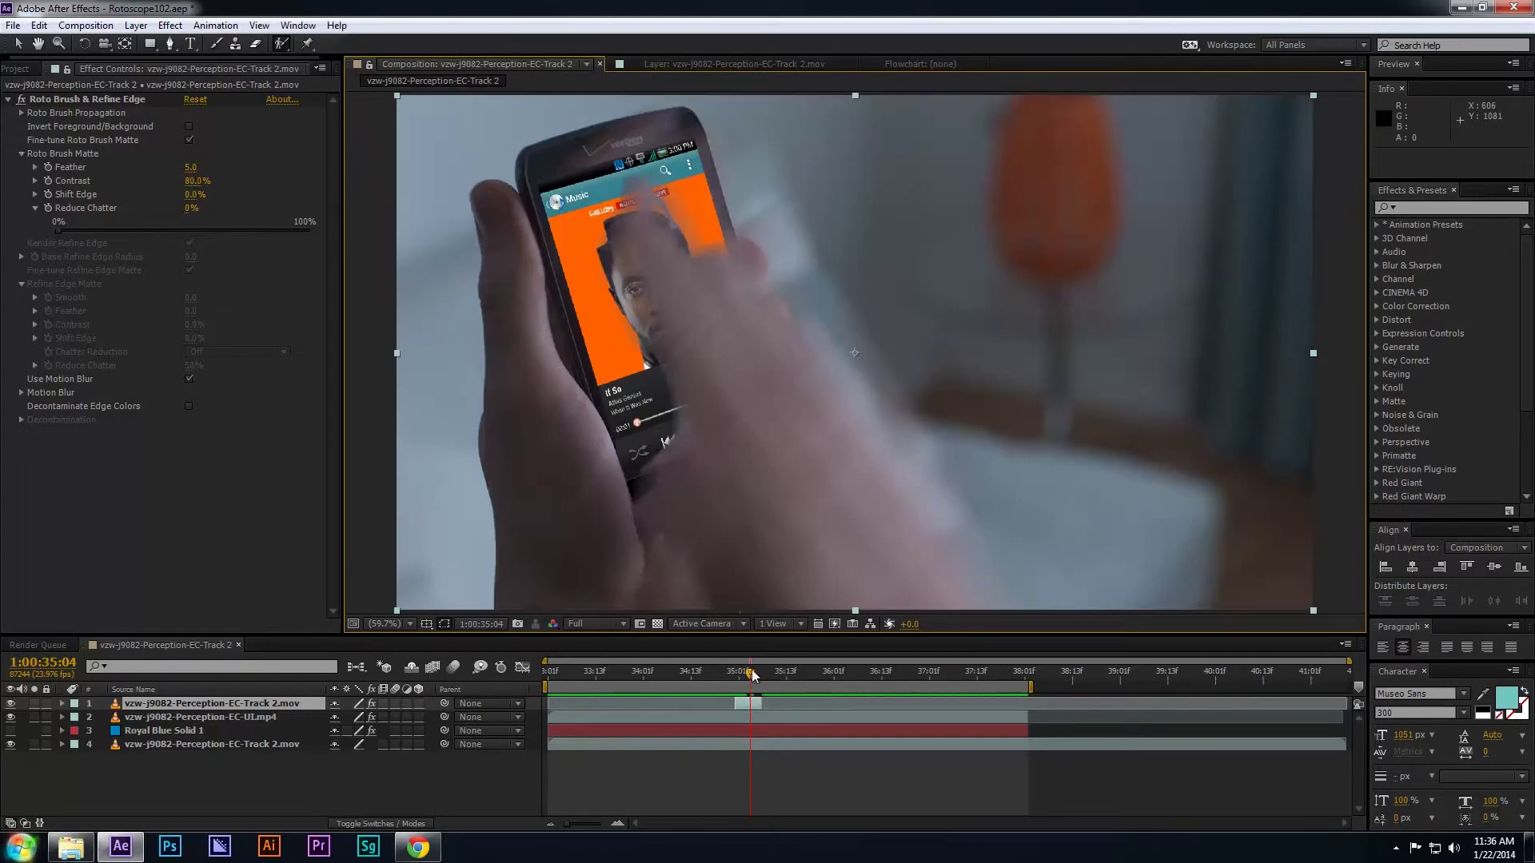
drag(752, 669, 737, 676)
key(KP_0)
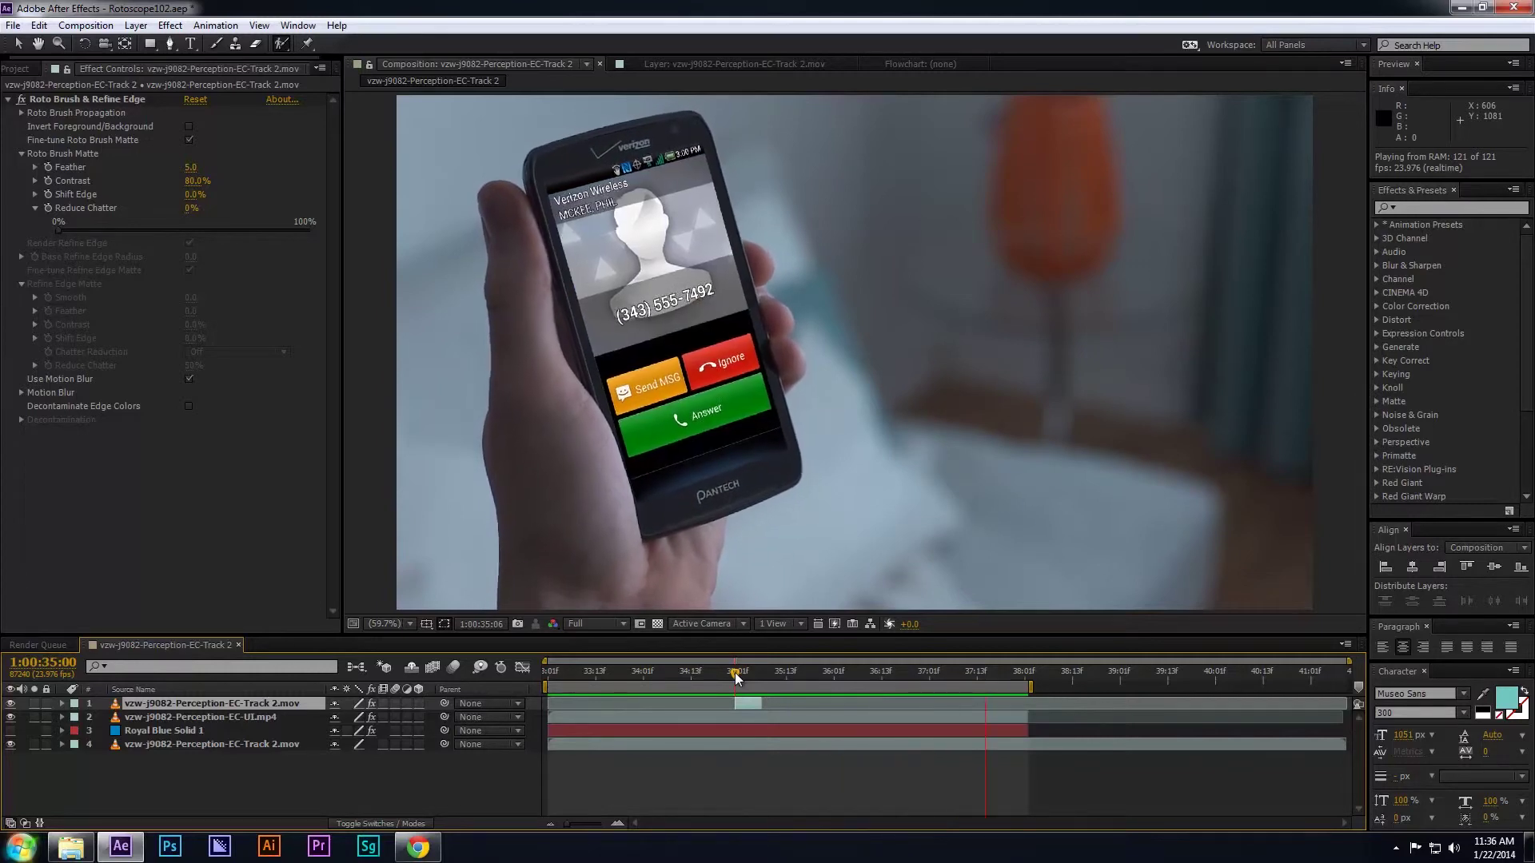
Step: Stop the preview, go to frame 1:00:35:05 on the roto layer, and freeze the propagation
mouse_move(735, 673)
mouse_down()
mouse_move(708, 676)
mouse_move(750, 670)
mouse_up()
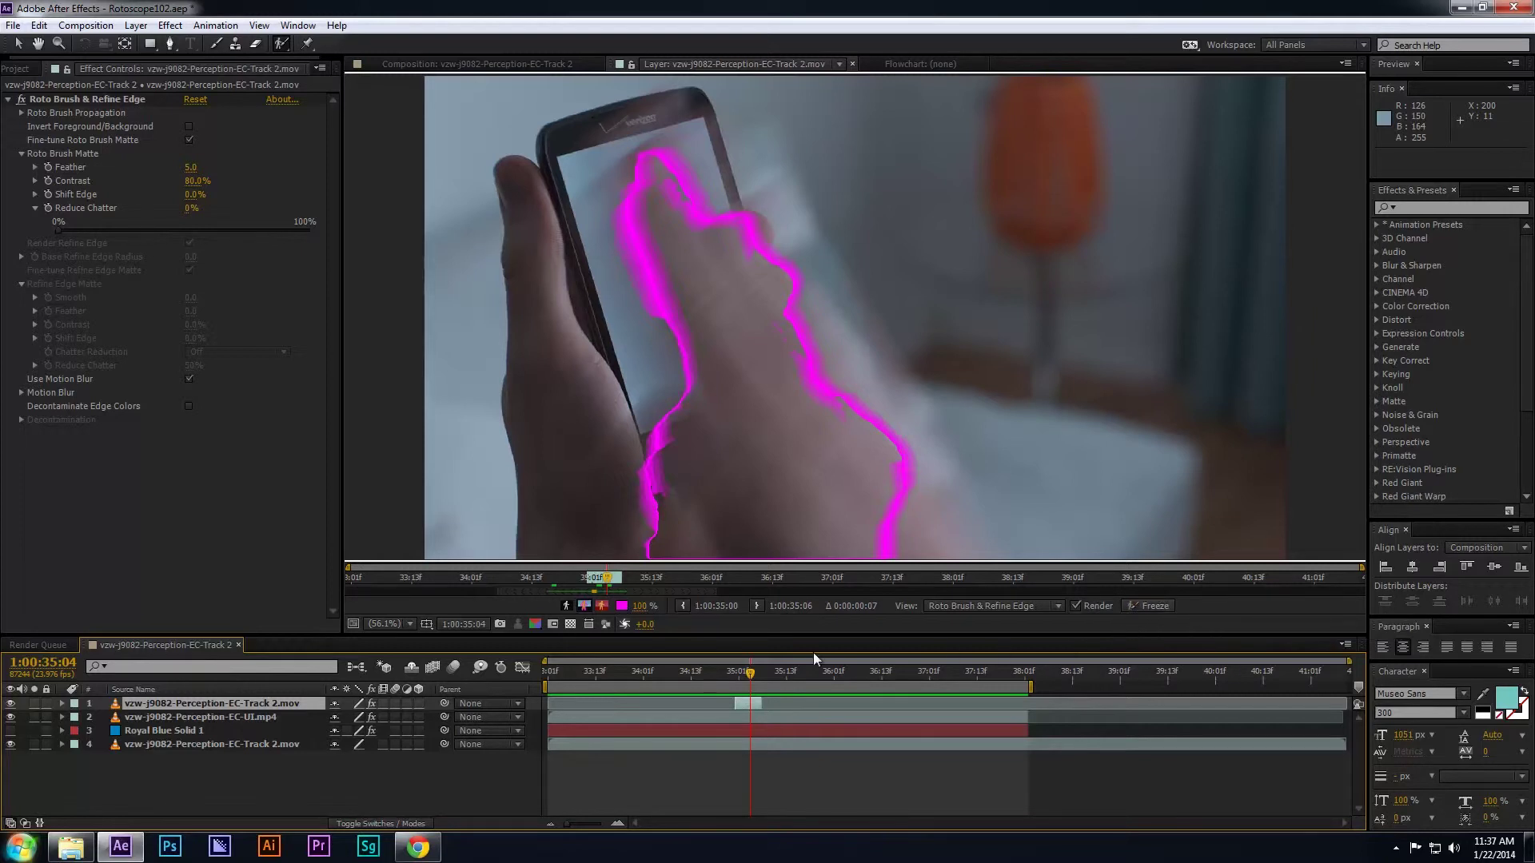
click(756, 674)
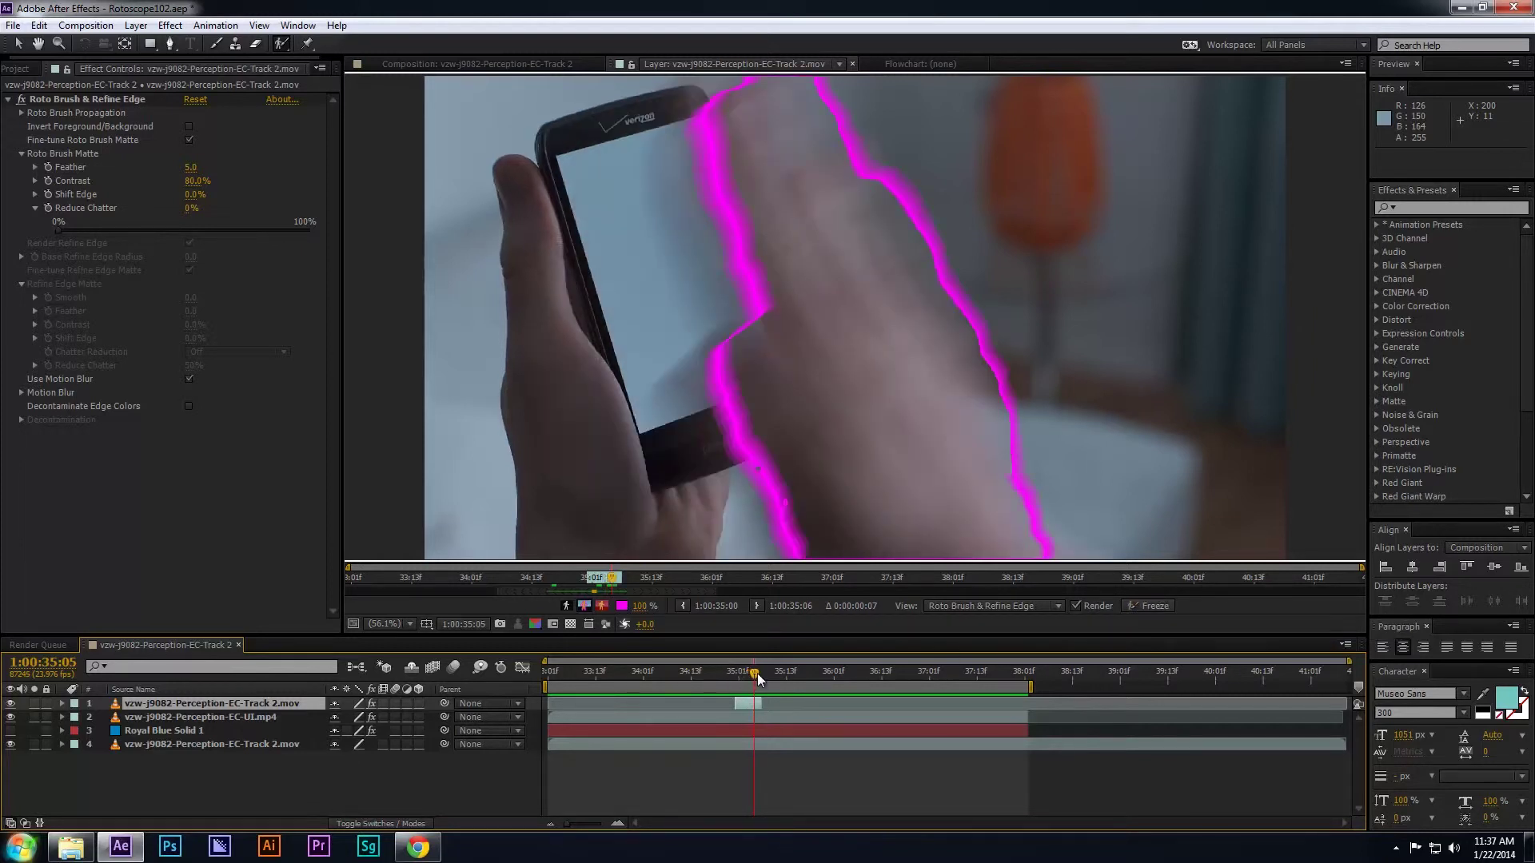
click(1149, 608)
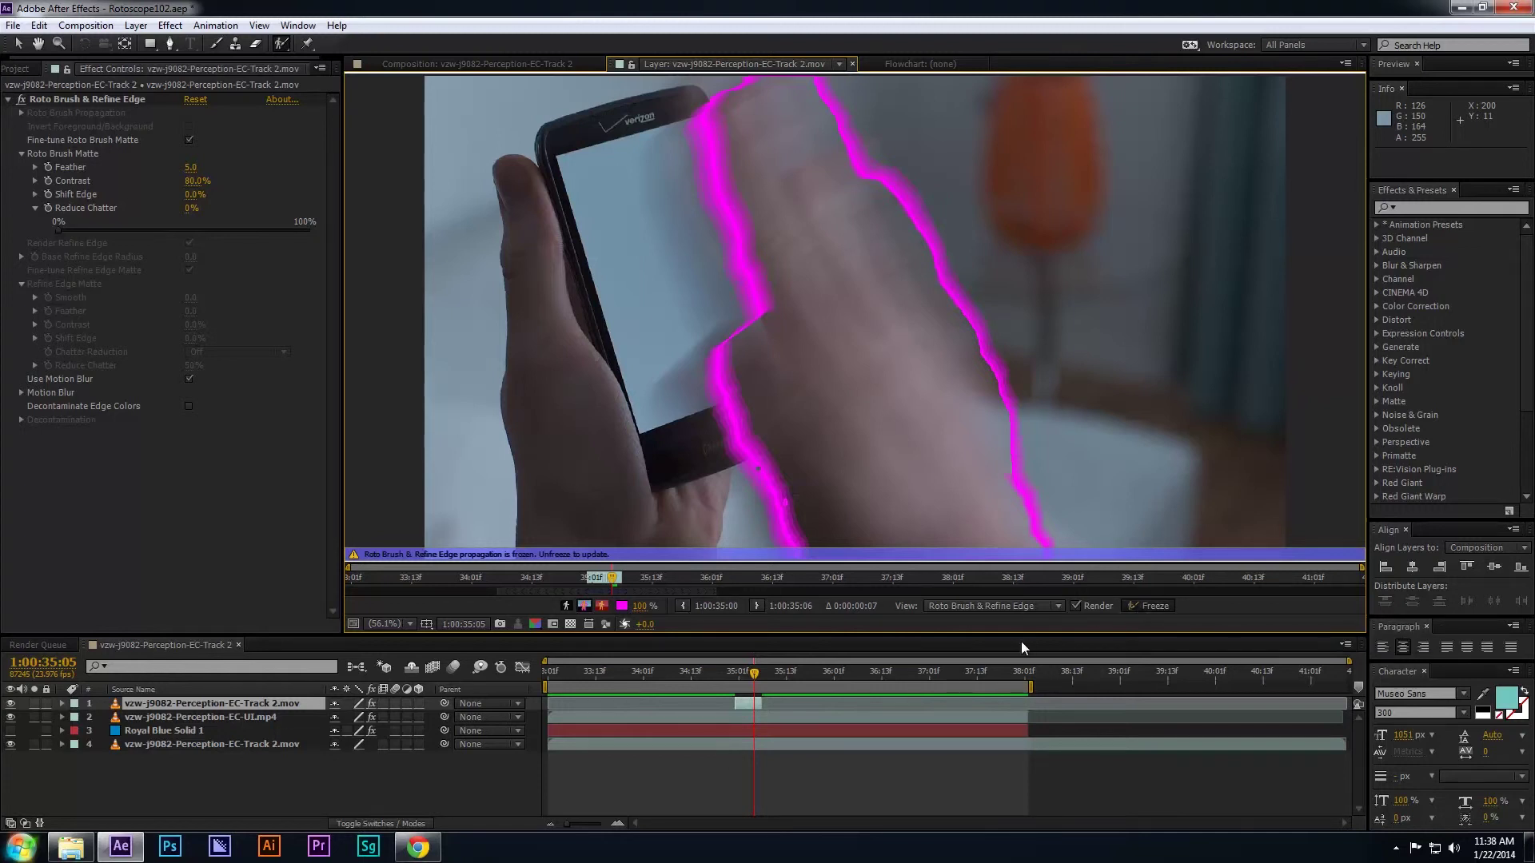
Step: Return to the composition viewer and play the composite showing the hand over the music screen
click(530, 64)
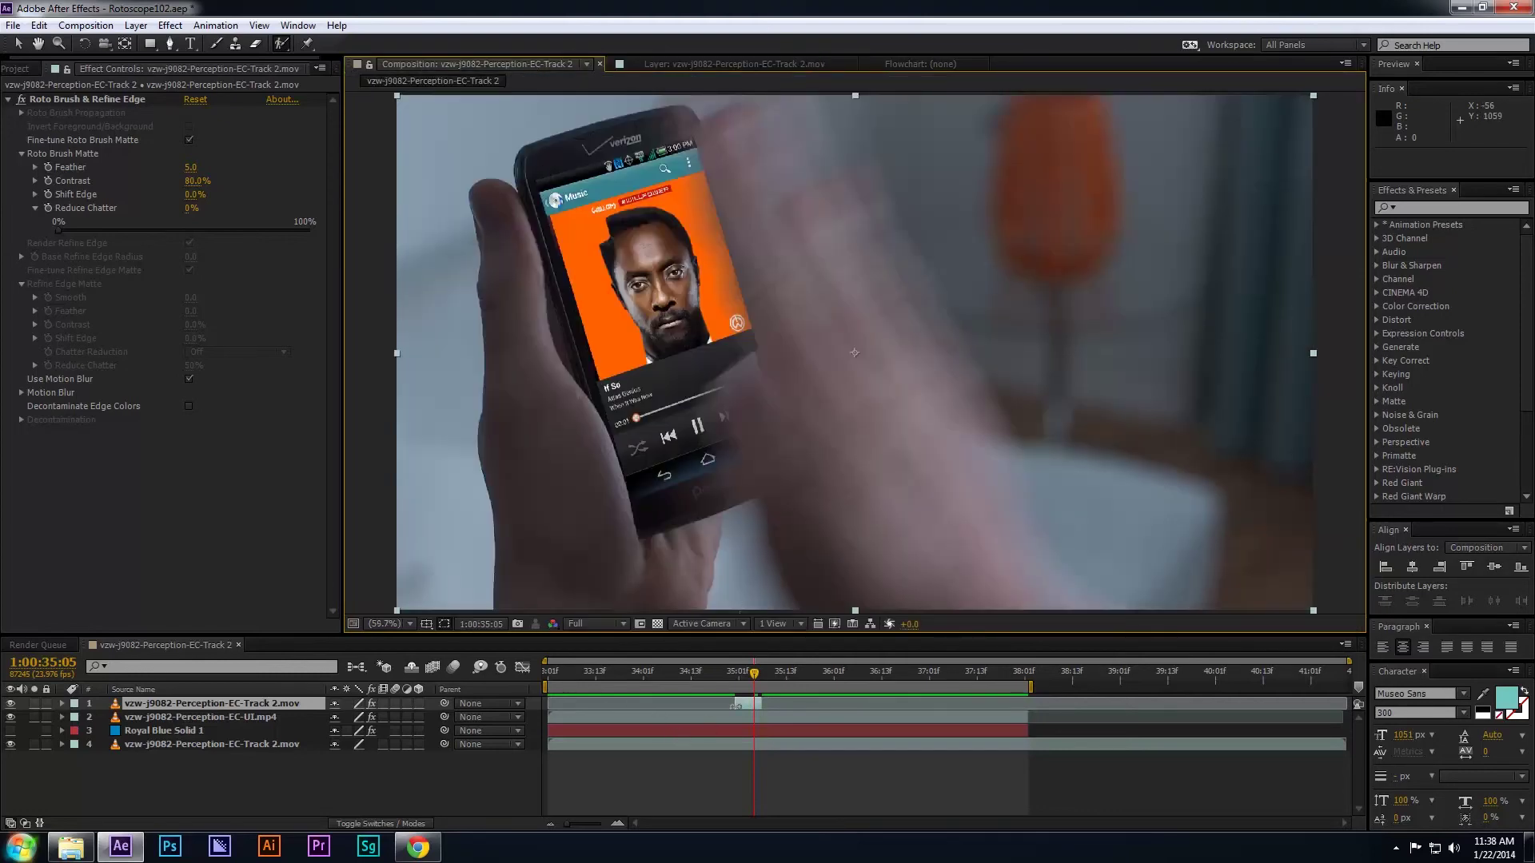
key(space)
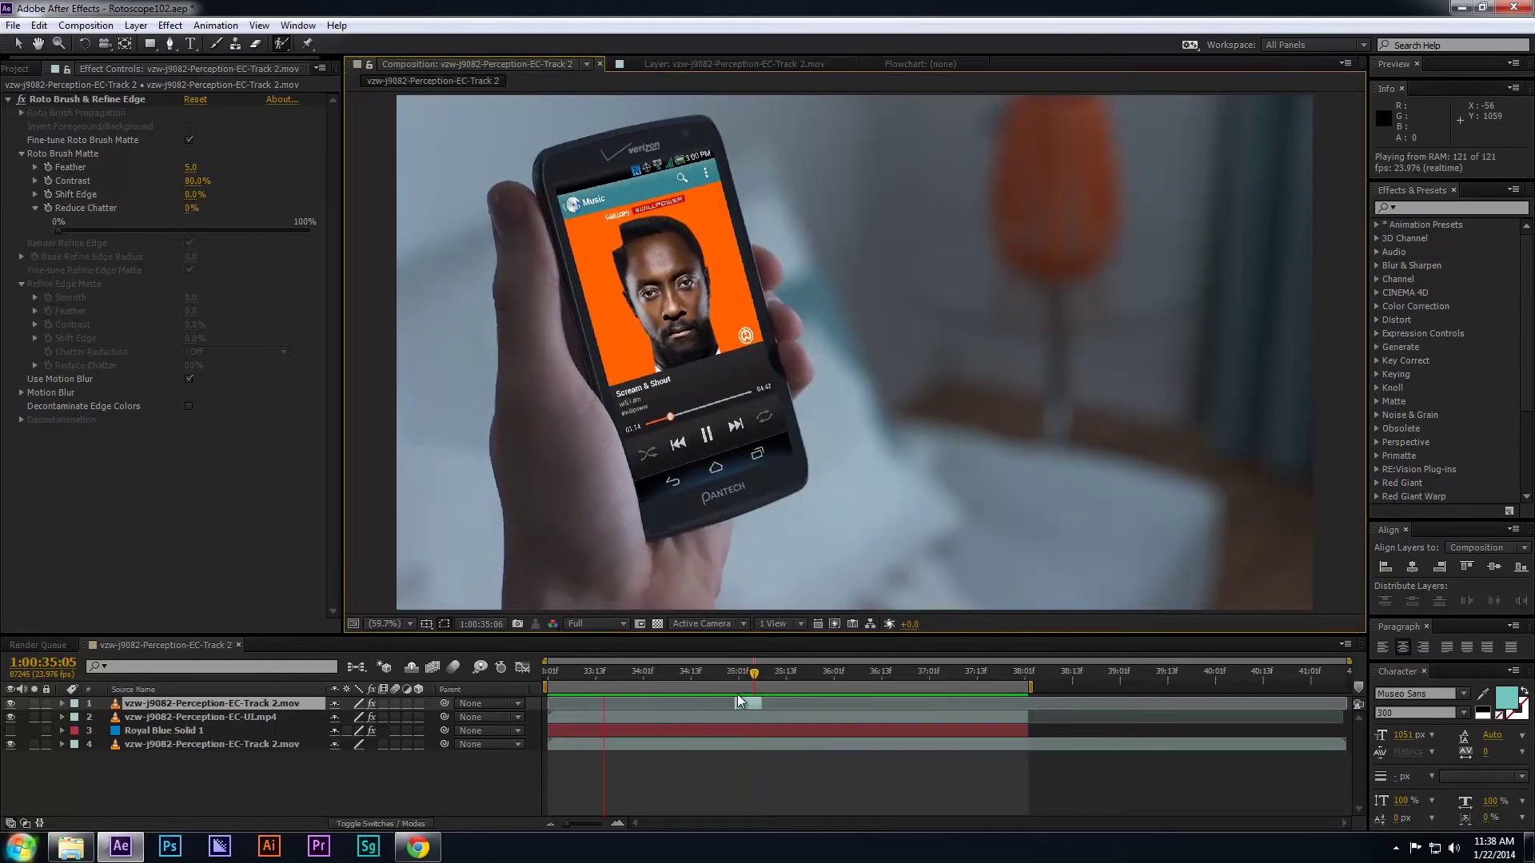